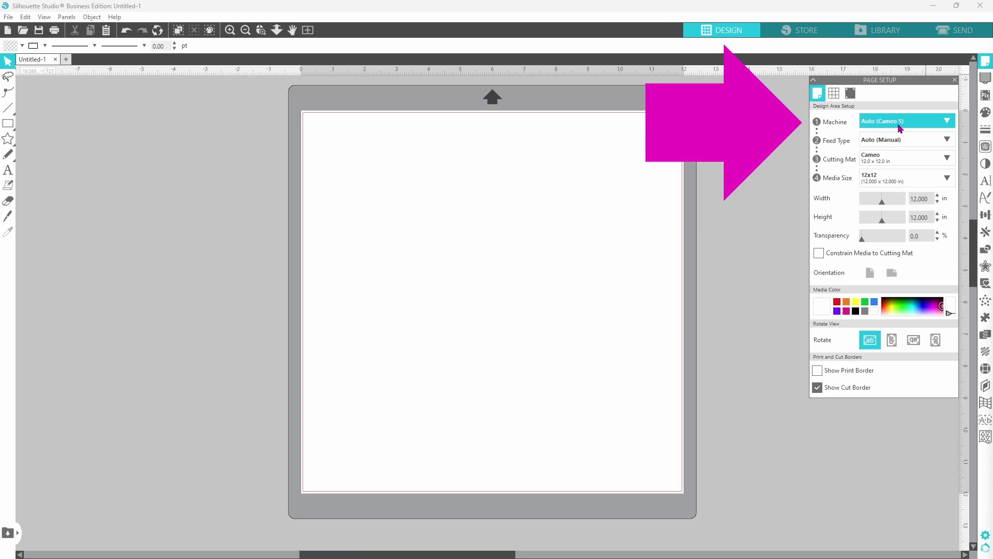
# Step: Choose the Cameo 12.0 × 24.0 in cutting mat and Auto (12x24) media size
pyautogui.click(949, 159)
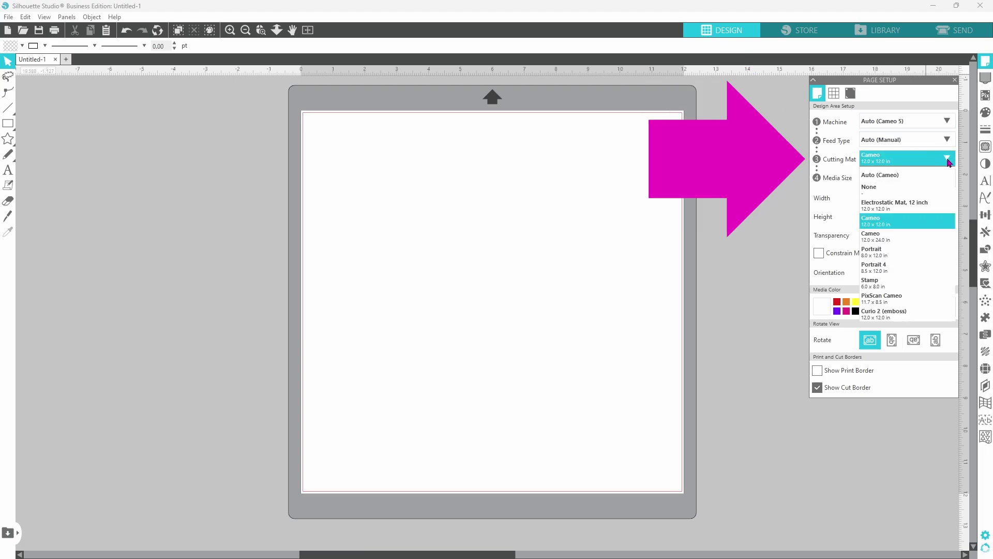
pyautogui.click(894, 242)
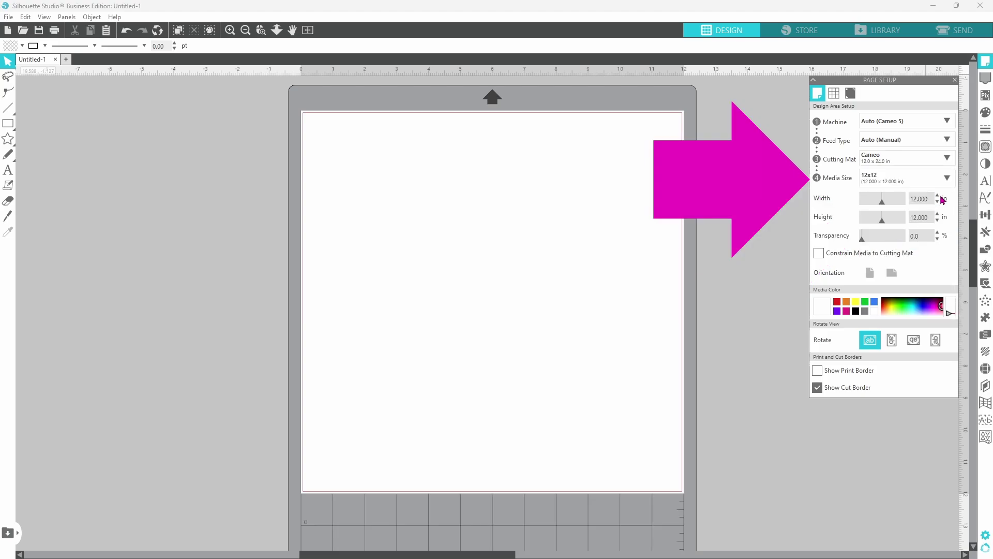
pyautogui.click(949, 182)
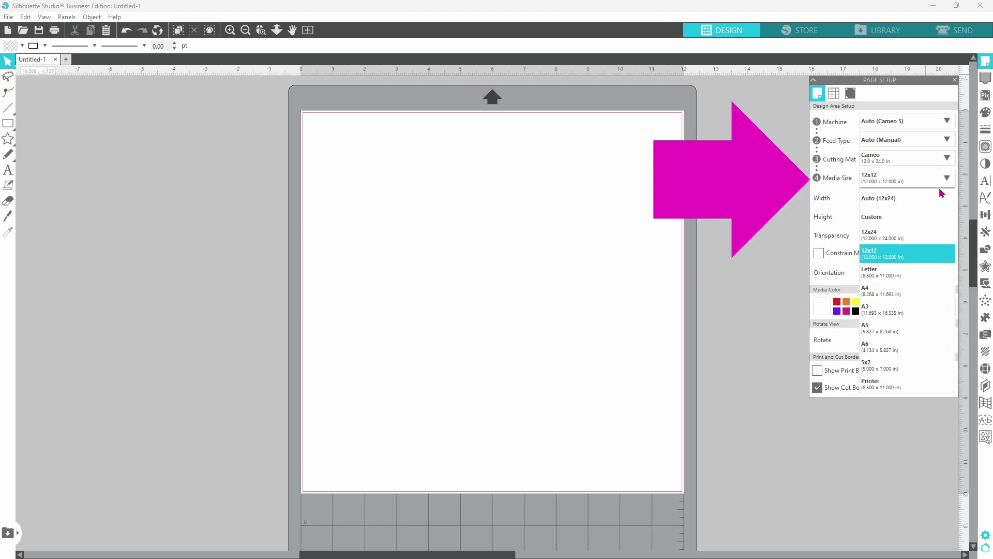
pyautogui.click(936, 200)
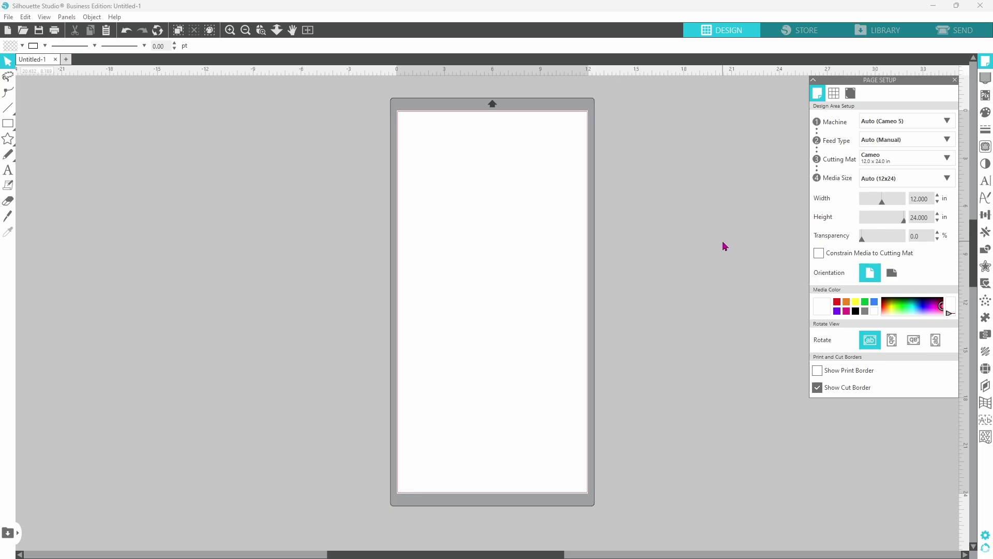
pyautogui.click(879, 158)
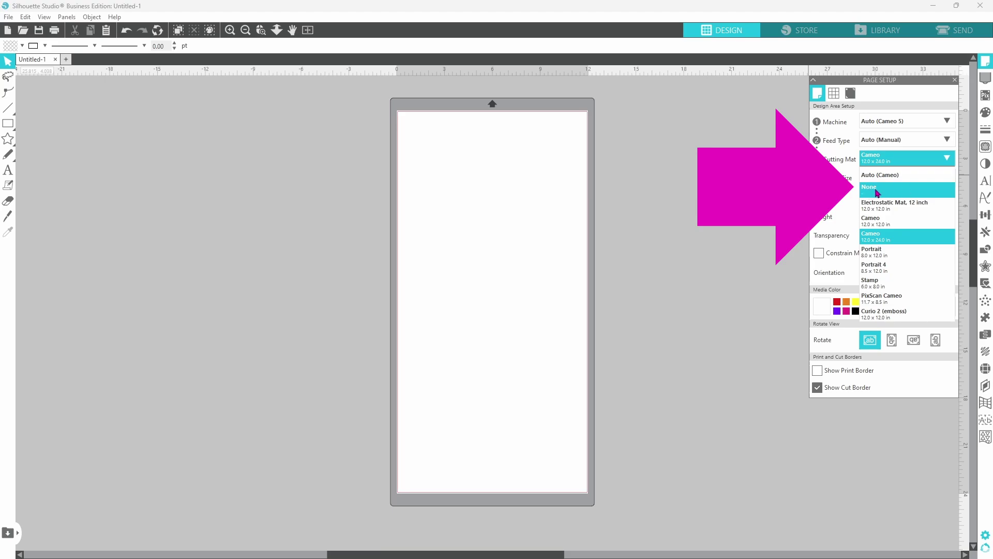
pyautogui.press('Escape')
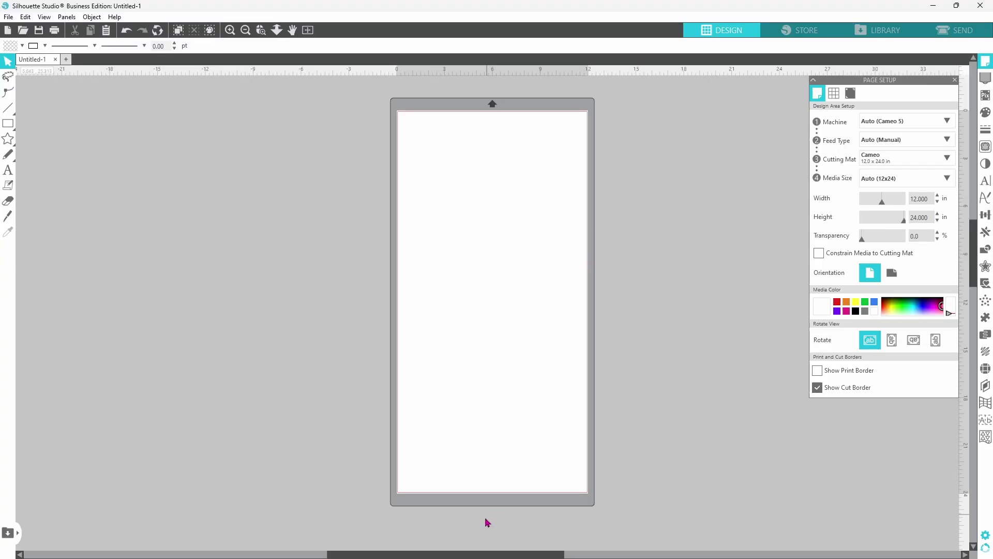
pyautogui.moveTo(465, 554); pyautogui.dragTo(244, 553)
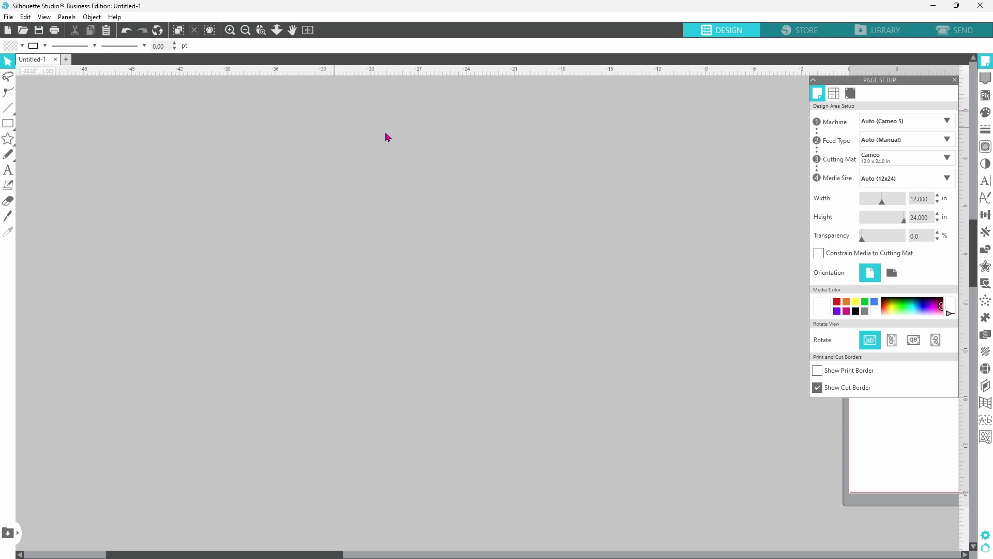
# Step: Draw a rectangle and size it to 17 in wide by 4 in high
pyautogui.click(15, 128)
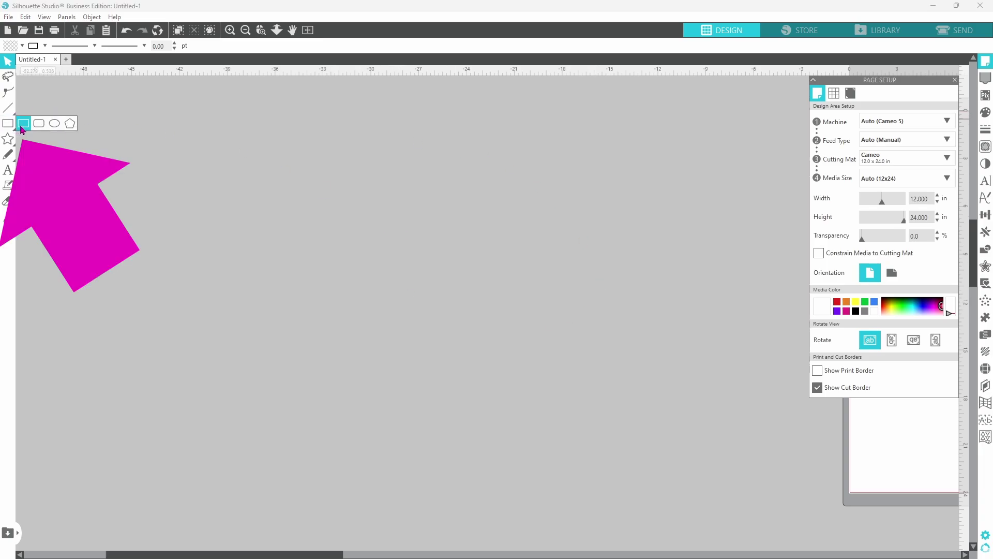
pyautogui.click(22, 125)
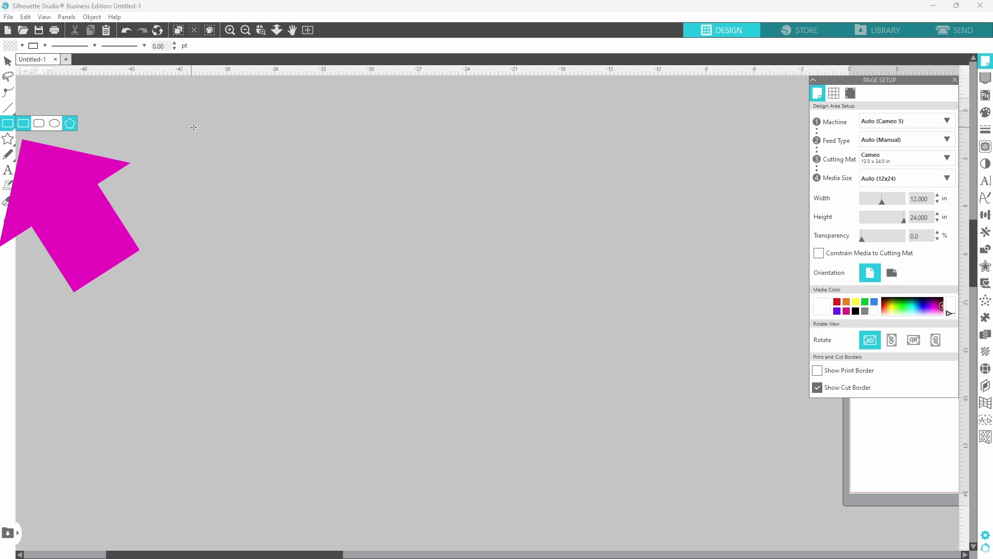
pyautogui.moveTo(248, 128)
pyautogui.mouseDown()
pyautogui.moveTo(342, 189)
pyautogui.moveTo(529, 261)
pyautogui.moveTo(704, 288)
pyautogui.mouseUp()
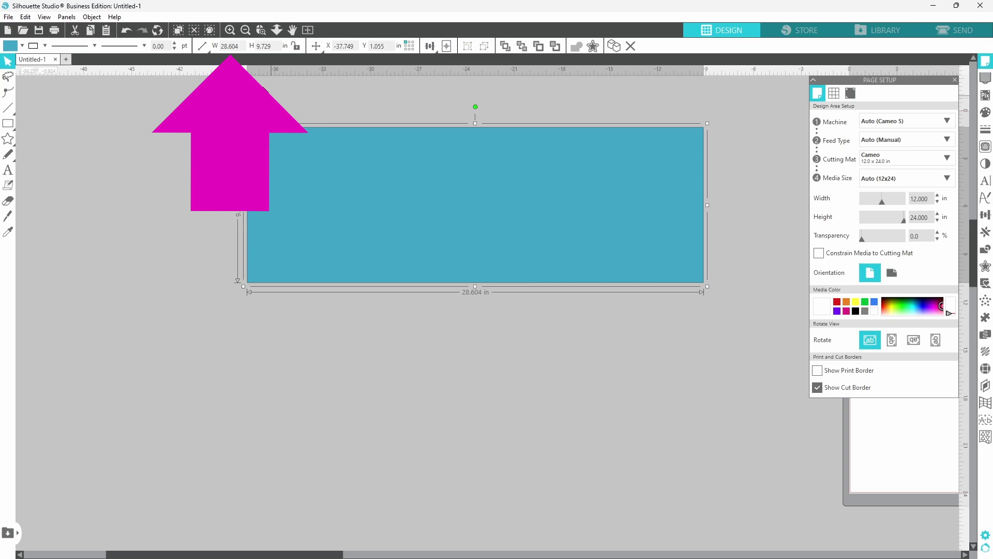
pyautogui.doubleClick(240, 46)
pyautogui.write('17')
pyautogui.press('Return')
pyautogui.doubleClick(271, 46)
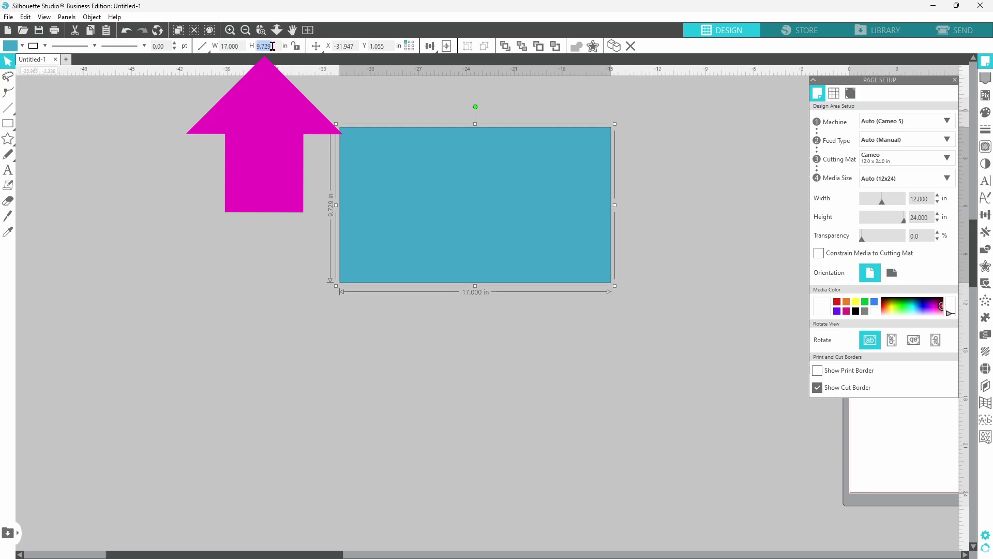
pyautogui.write('4')
pyautogui.press('Return')
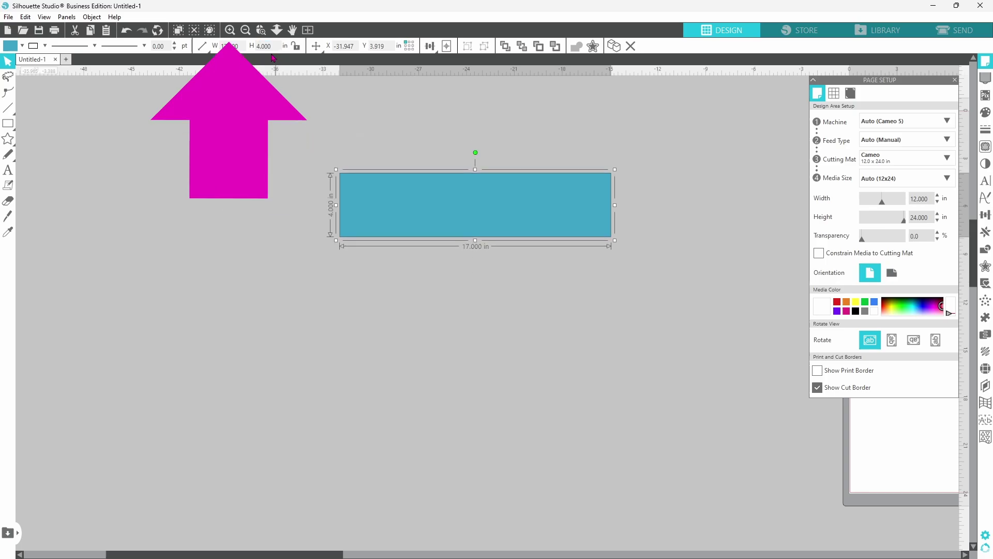
# Step: Zoom in on the rectangle, move it a little lower, and bring up the fill colours
pyautogui.click(230, 30)
pyautogui.click(230, 30)
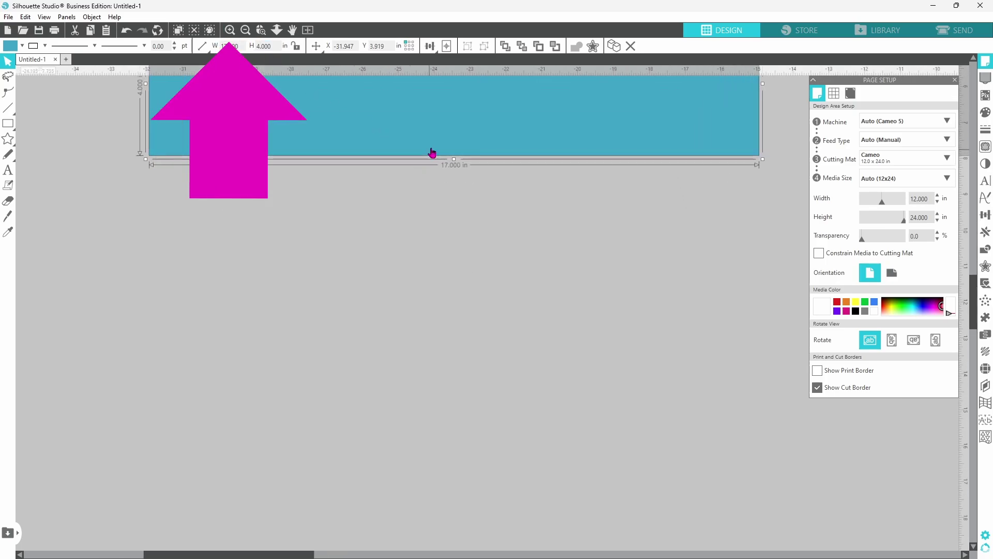
pyautogui.moveTo(432, 152); pyautogui.dragTo(428, 244)
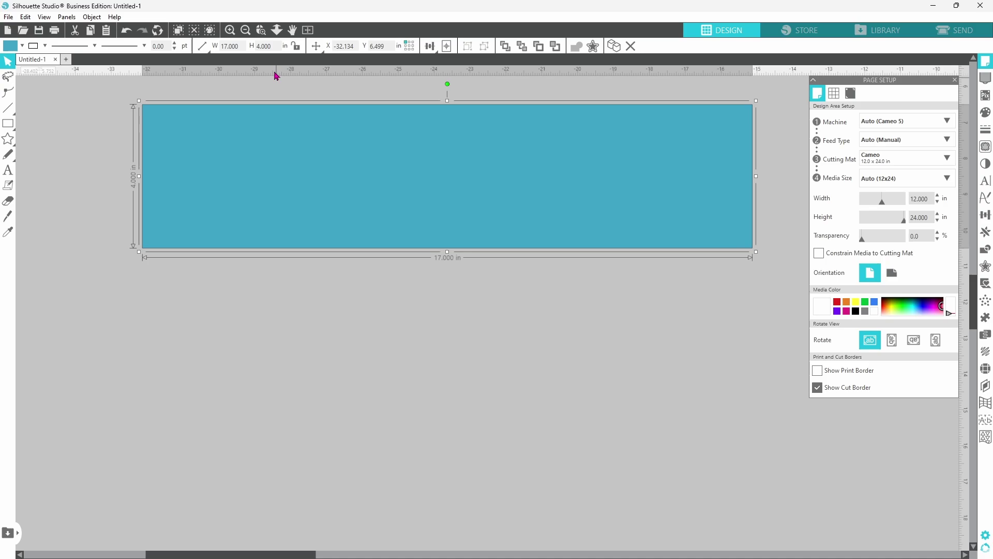
pyautogui.click(22, 46)
# Step: Fill the rectangle white and set the word 'merry' in Berson Dream Script
pyautogui.click(13, 66)
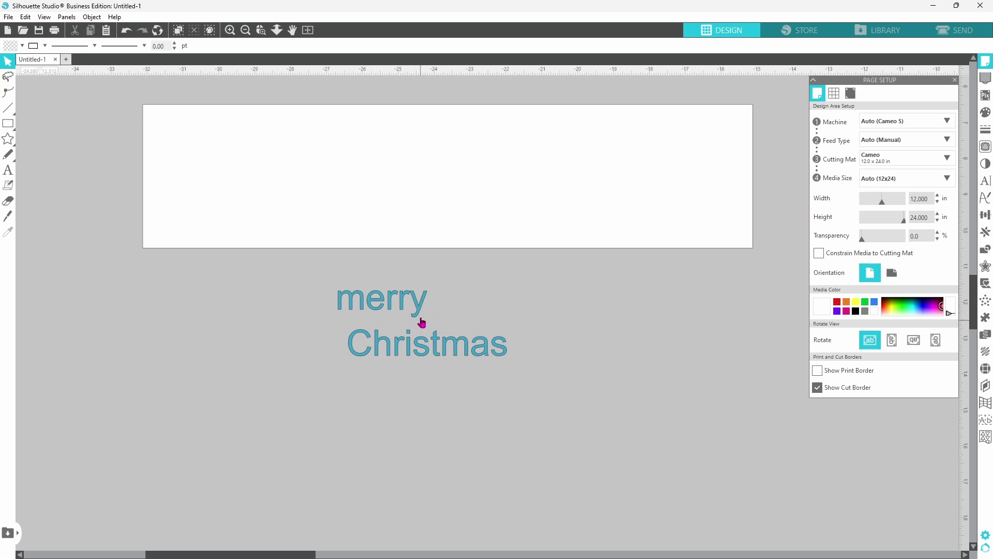
pyautogui.click(420, 315)
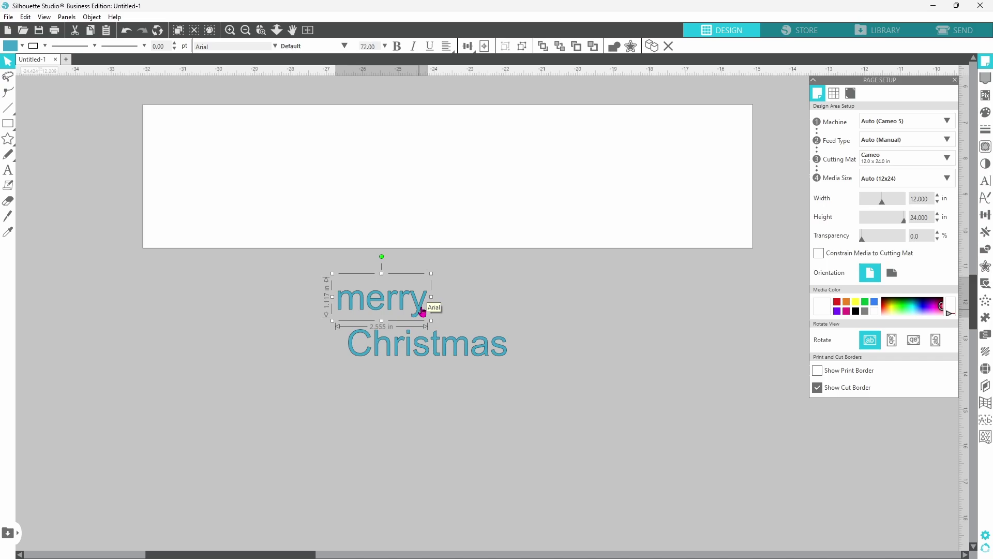
pyautogui.click(986, 182)
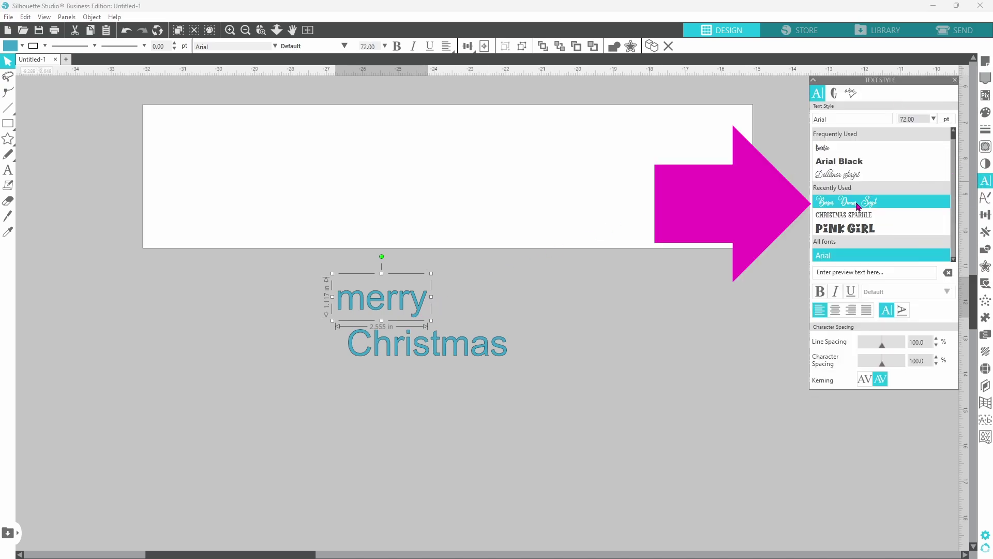
pyautogui.click(867, 207)
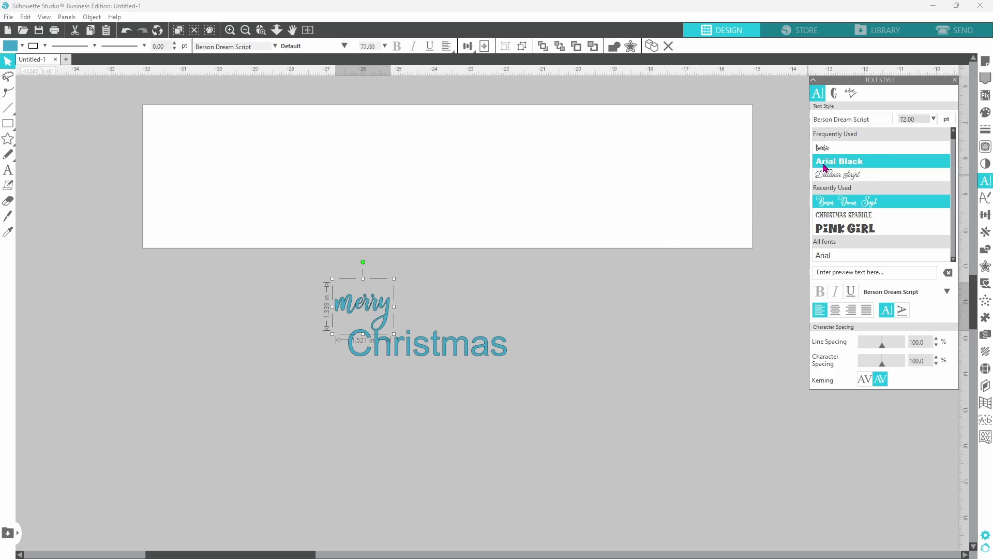
# Step: Insert the swash 'm' glyph at the start of 'merry'
pyautogui.click(839, 96)
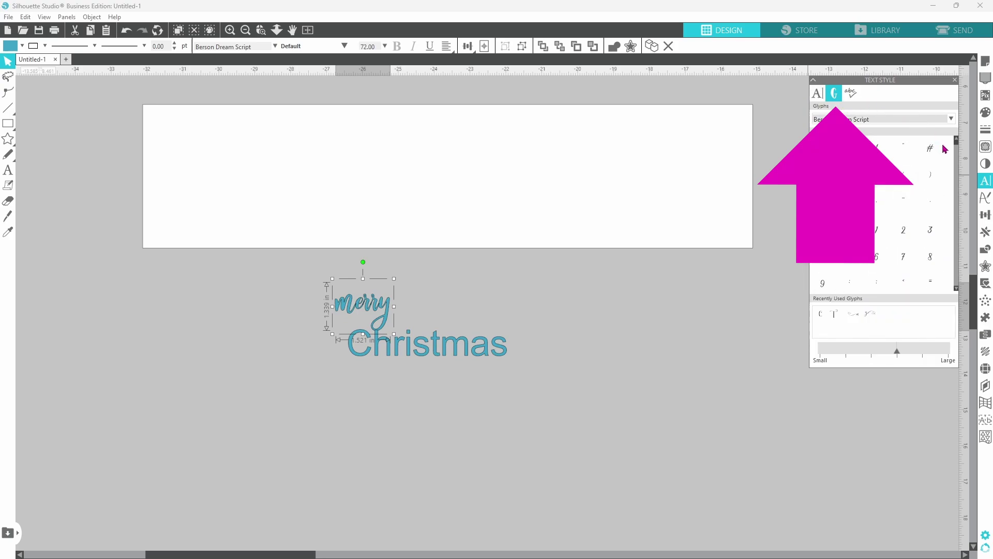
pyautogui.moveTo(957, 148); pyautogui.dragTo(958, 228)
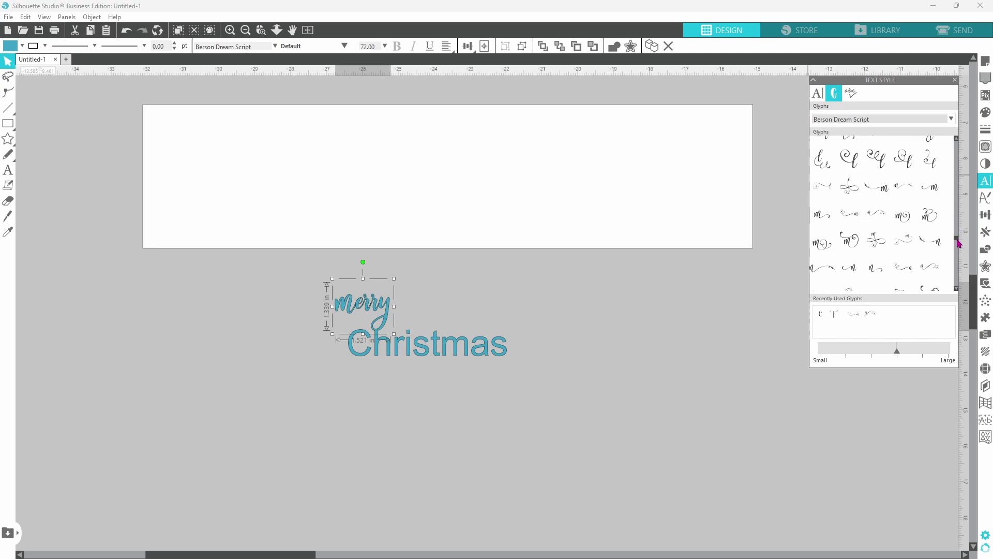
pyautogui.scroll(-1, 959, 243)
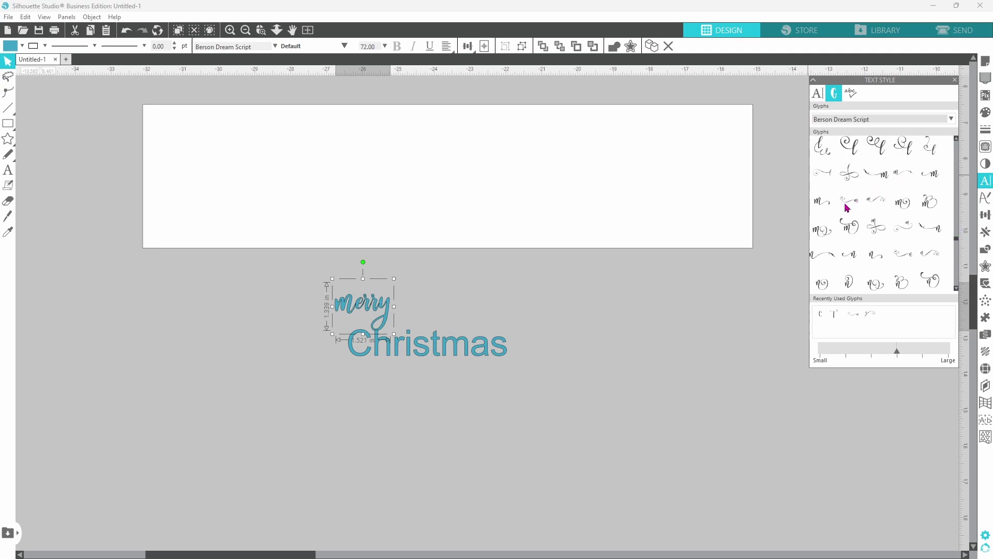
pyautogui.moveTo(854, 208)
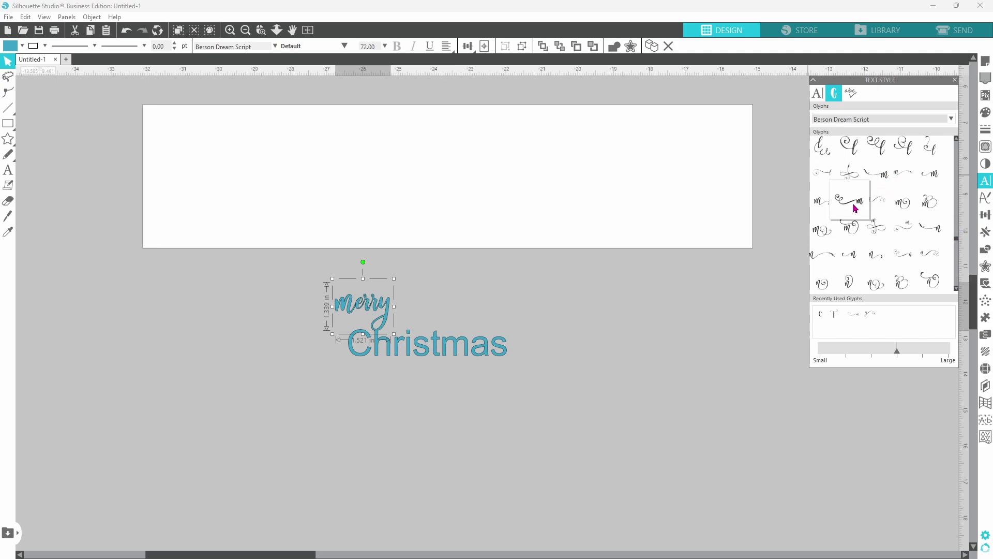
pyautogui.doubleClick(356, 311)
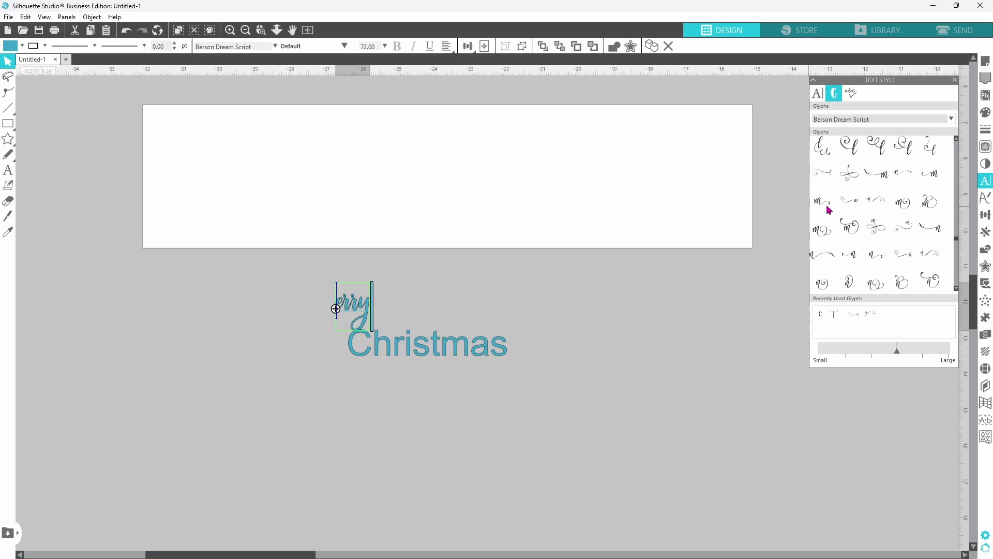
pyautogui.moveTo(849, 204)
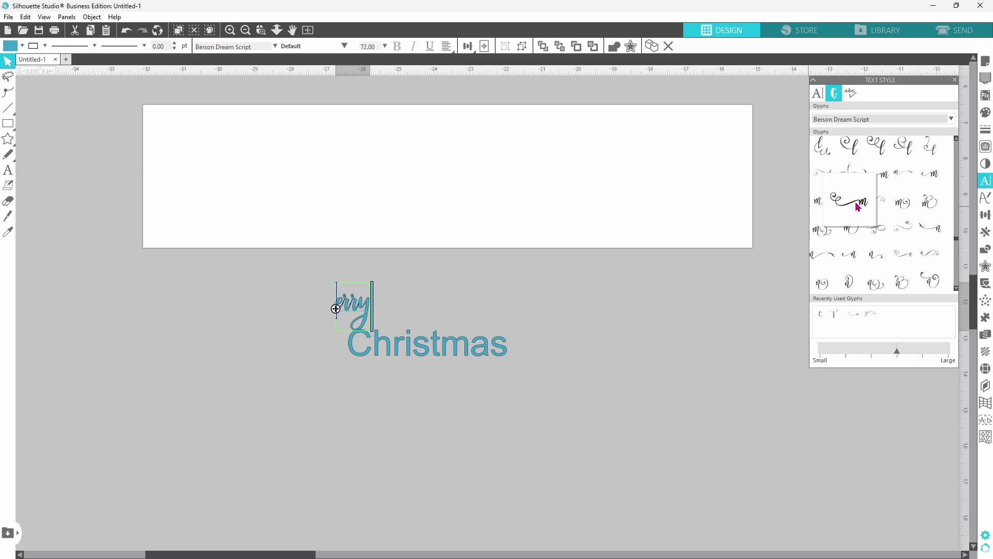
pyautogui.click(856, 204)
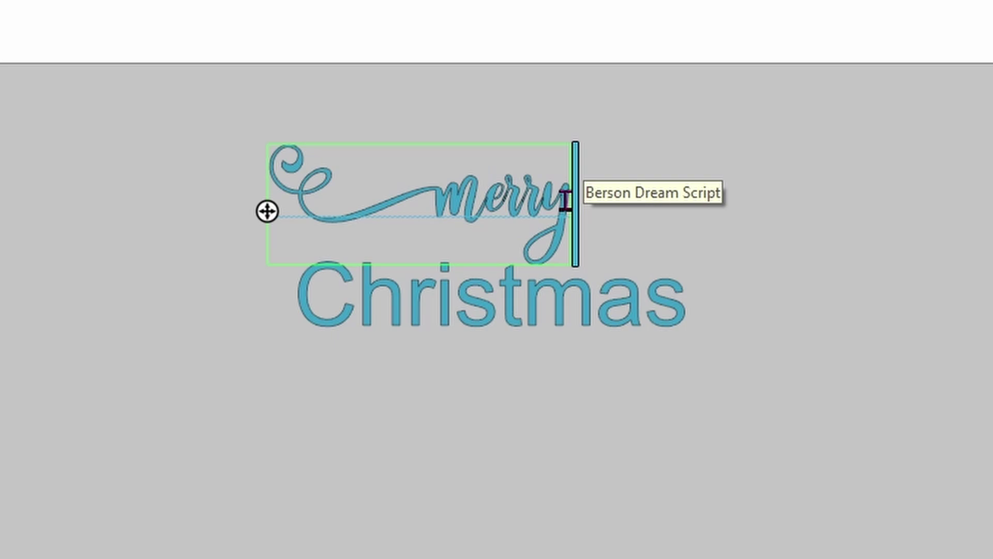
# Step: Replace the final plain 'y' of 'merry' with a swash 'y' glyph
pyautogui.click(565, 201)
pyautogui.press('BackSpace')
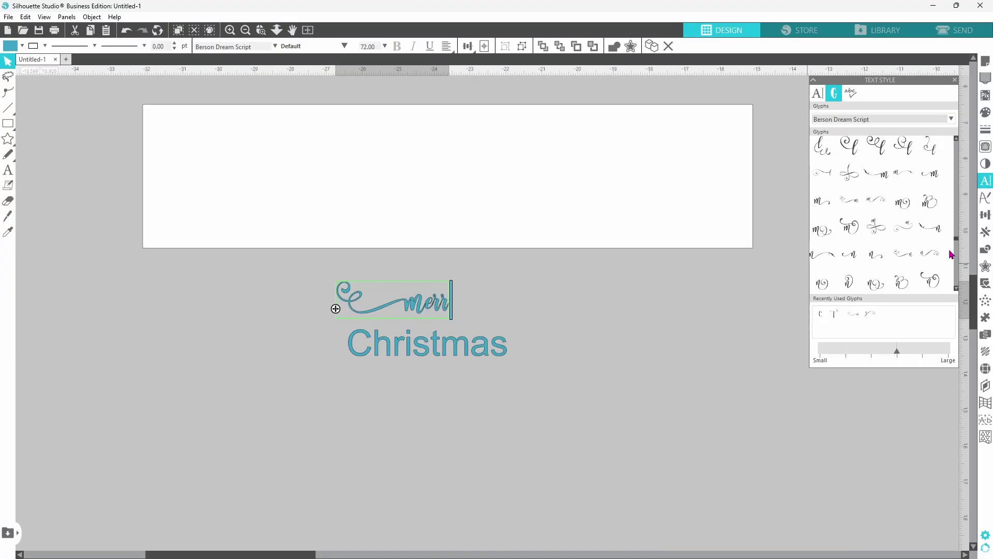
pyautogui.scroll(-5, 957, 256)
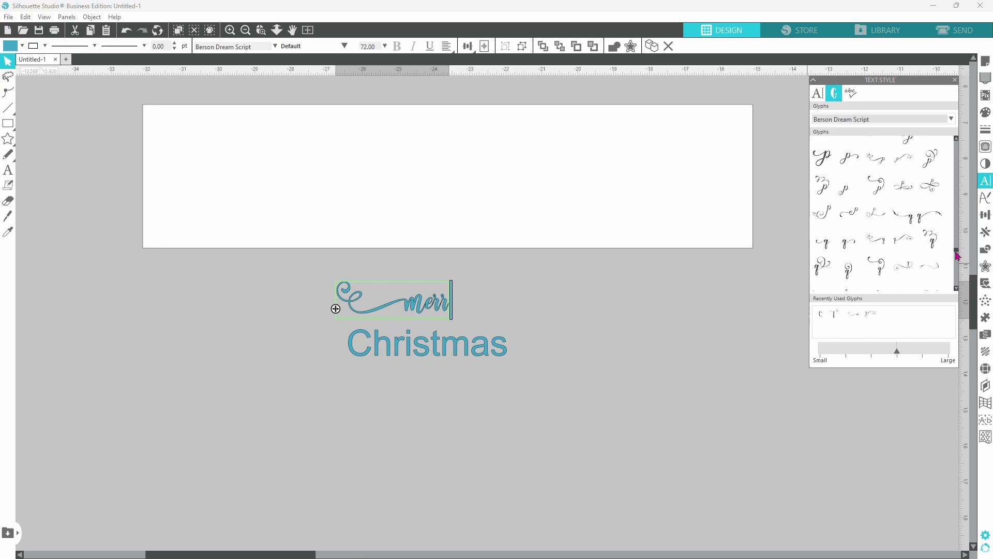
pyautogui.moveTo(957, 255); pyautogui.dragTo(957, 279)
pyautogui.moveTo(845, 202)
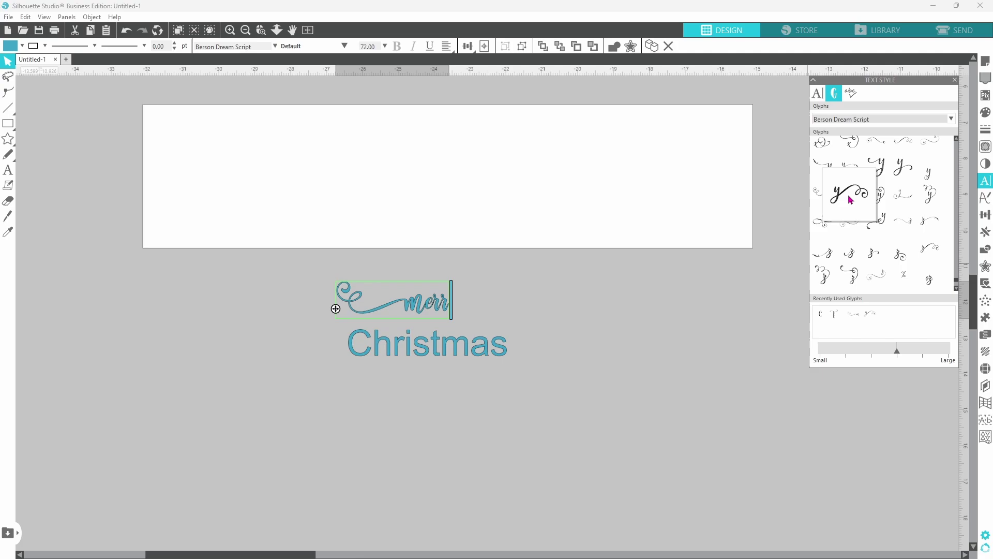
pyautogui.click(850, 200)
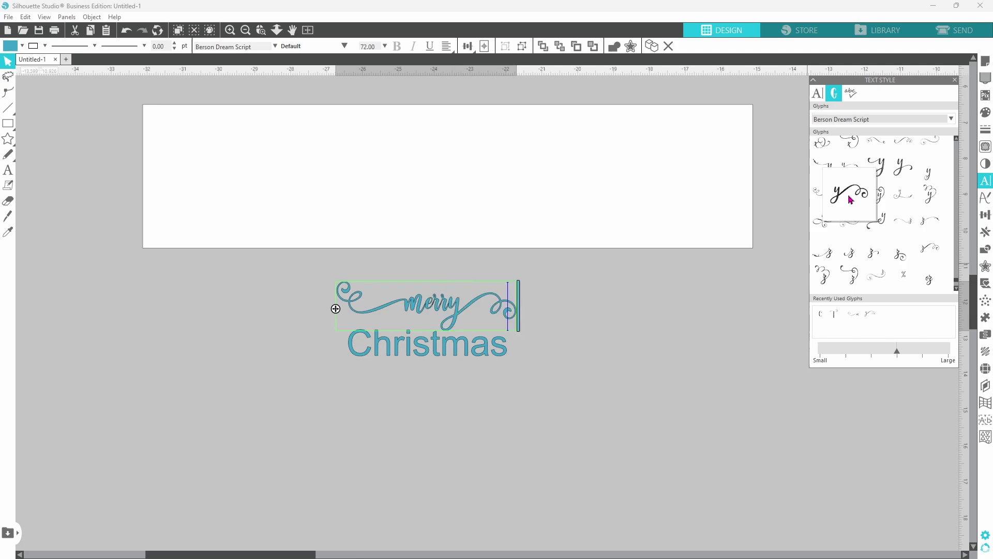
pyautogui.click(520, 317)
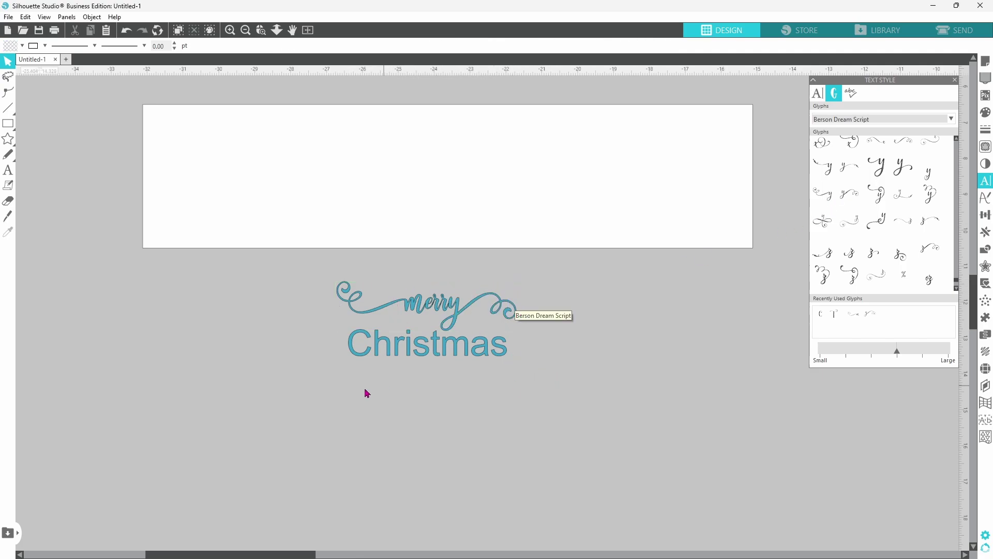
# Step: Select the 'Christmas' text and set it in the Christmas Sparkle font
pyautogui.click(378, 356)
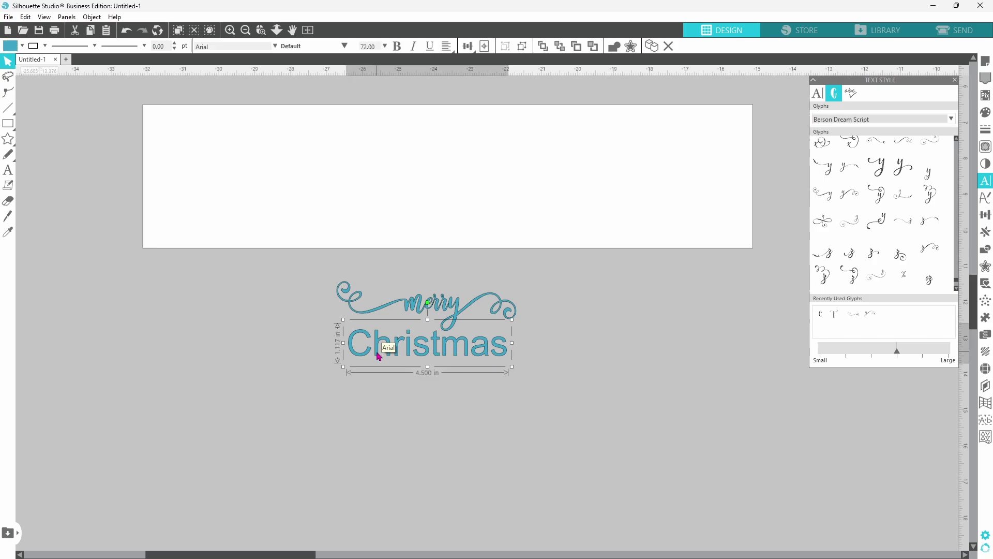
pyautogui.click(818, 94)
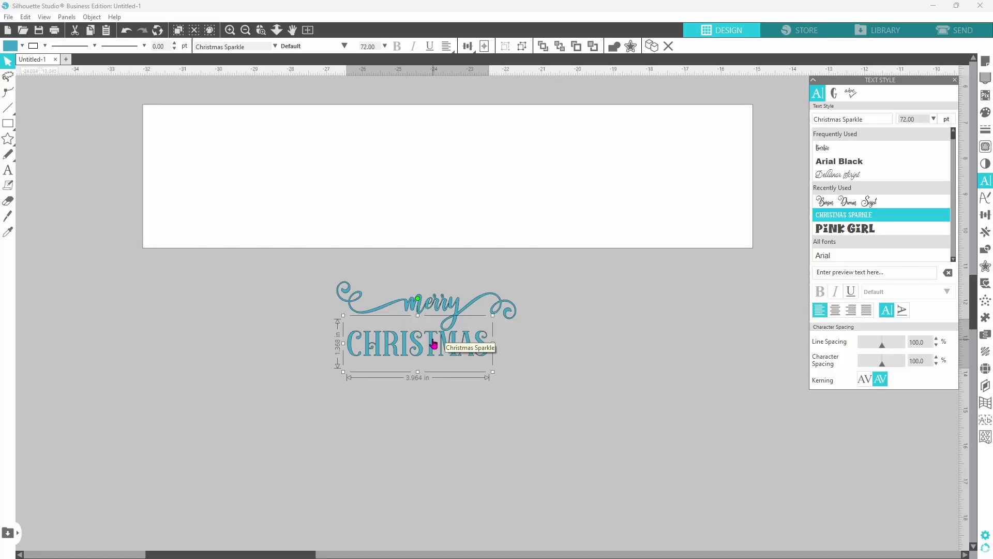
# Step: Swap the plain T in CHRISTMAS for Christmas Sparkle's decorative swash T glyph
pyautogui.click(836, 99)
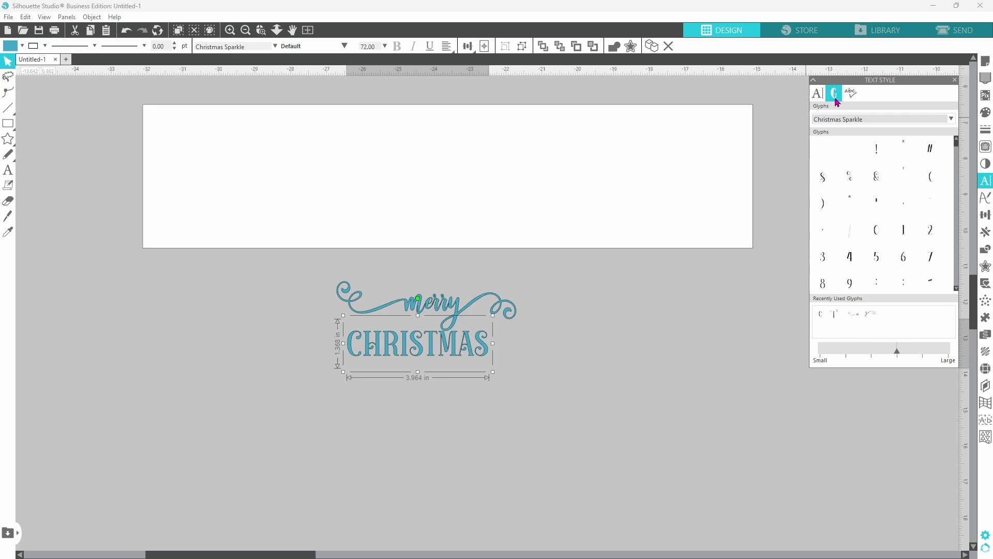
pyautogui.moveTo(958, 151); pyautogui.dragTo(968, 292)
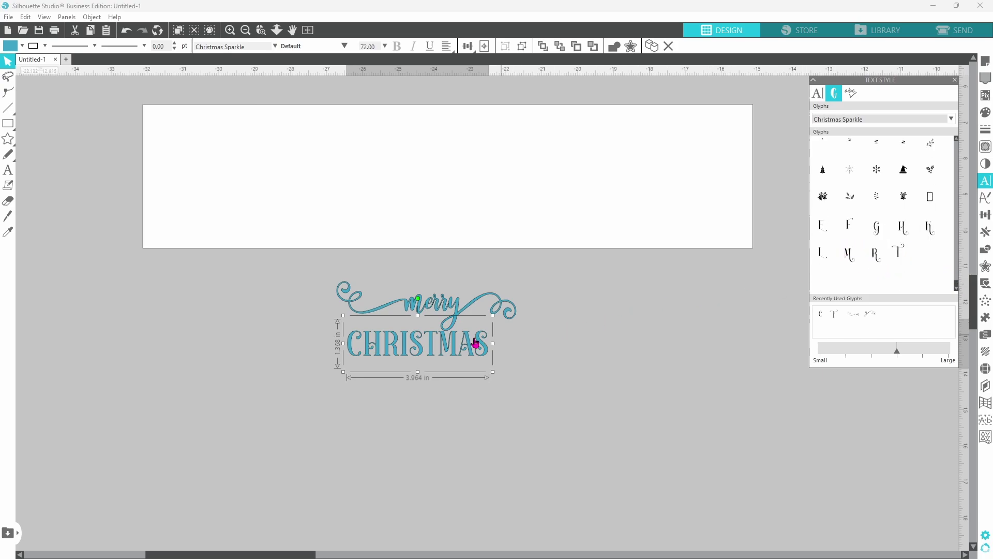
pyautogui.doubleClick(442, 349)
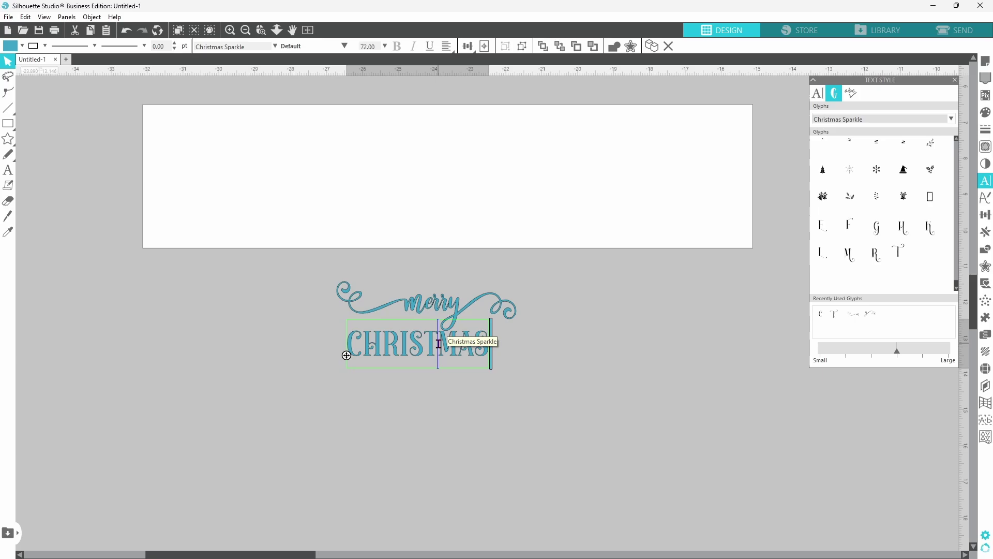
pyautogui.press('BackSpace')
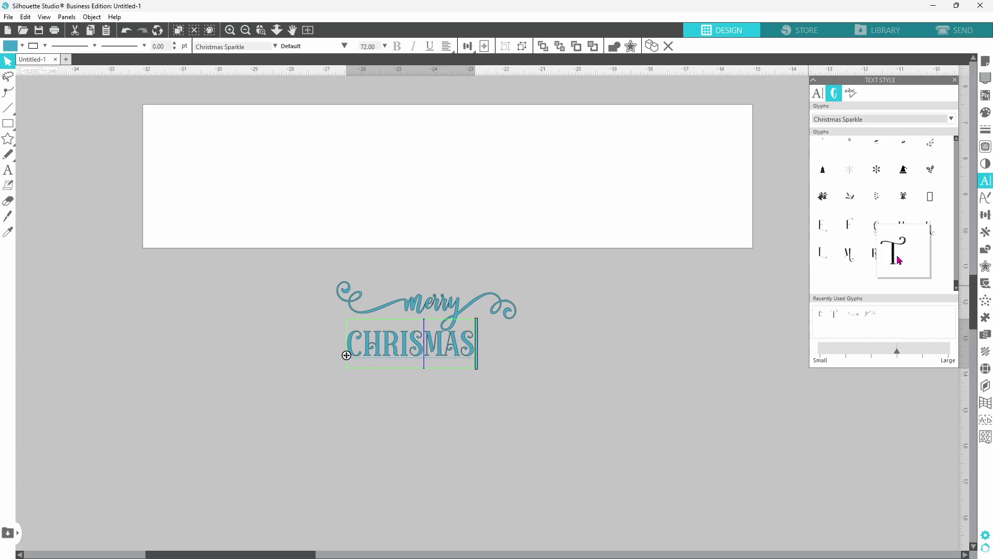
pyautogui.click(897, 259)
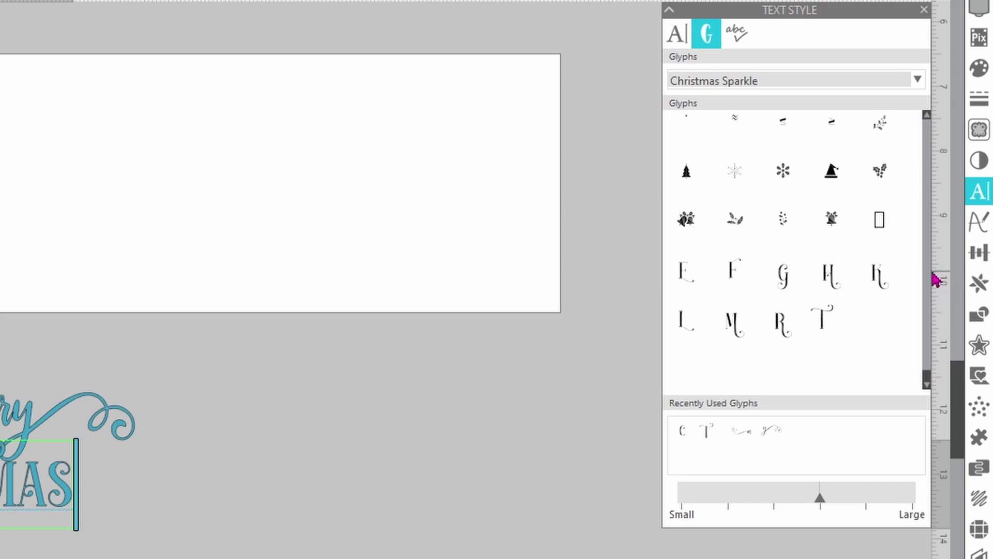
pyautogui.scroll(2, 934, 277)
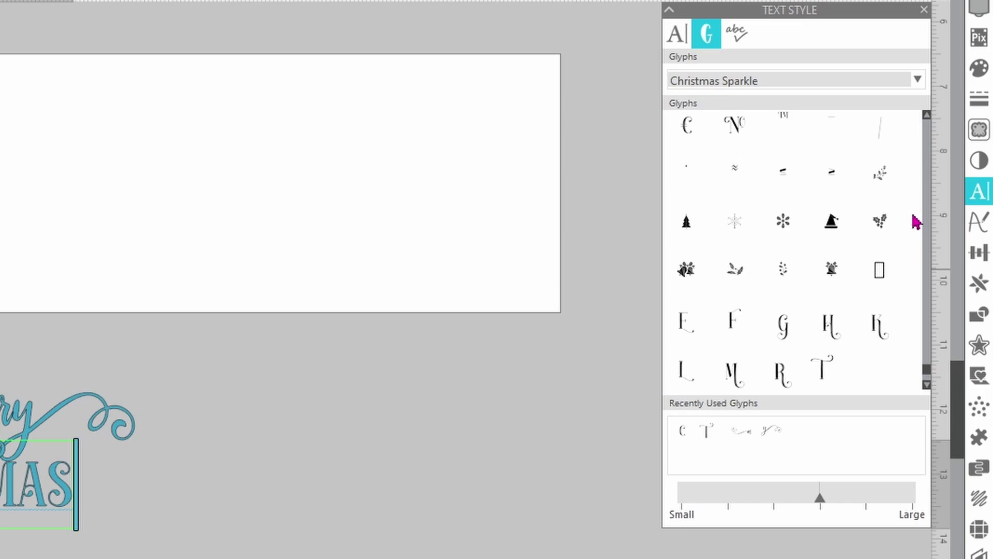
pyautogui.moveTo(880, 186)
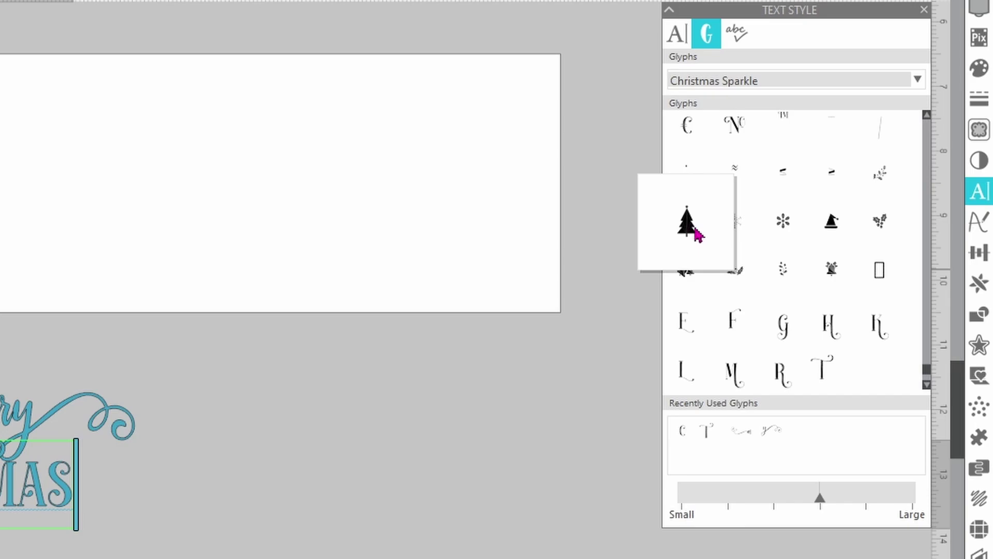
pyautogui.moveTo(745, 239)
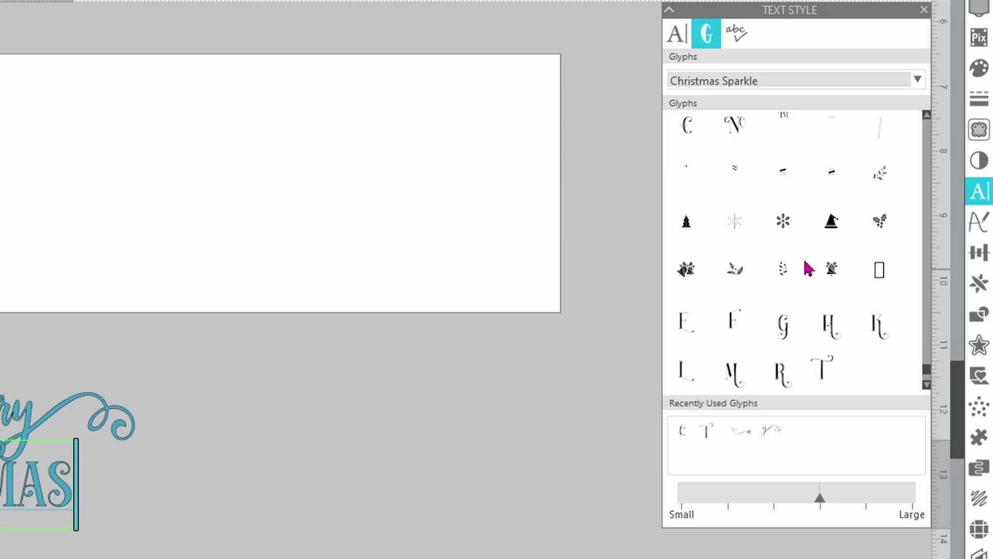
pyautogui.click(417, 494)
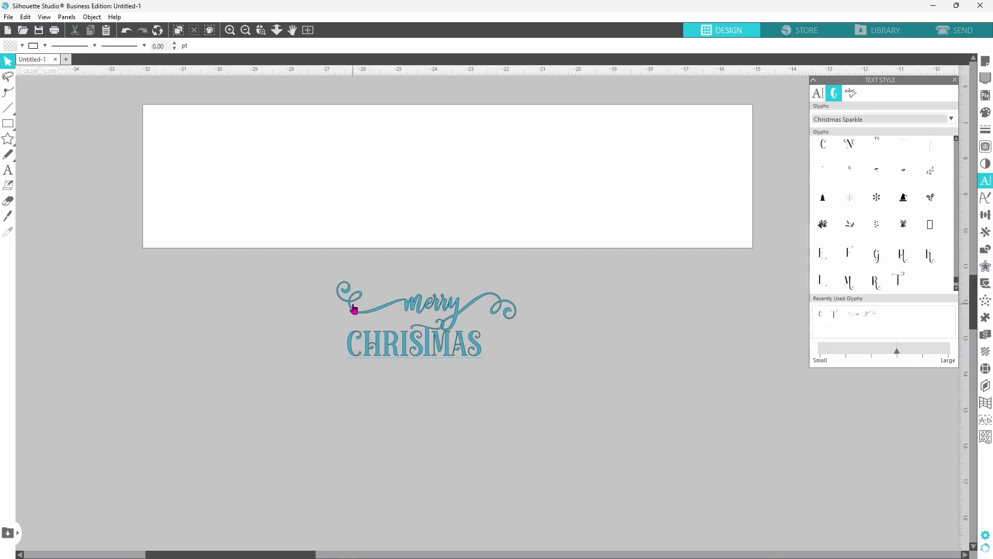
# Step: Move CHRISTMAS onto the white panel, stretch it to about 15.5 in wide, and drag 'merry' above it
pyautogui.moveTo(438, 366); pyautogui.dragTo(246, 237)
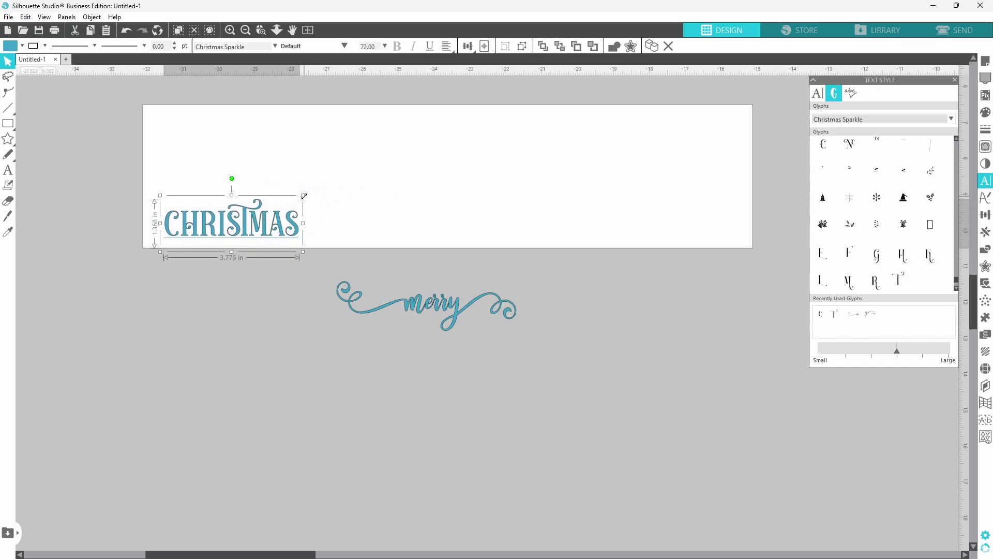
pyautogui.moveTo(304, 196); pyautogui.dragTo(714, 231)
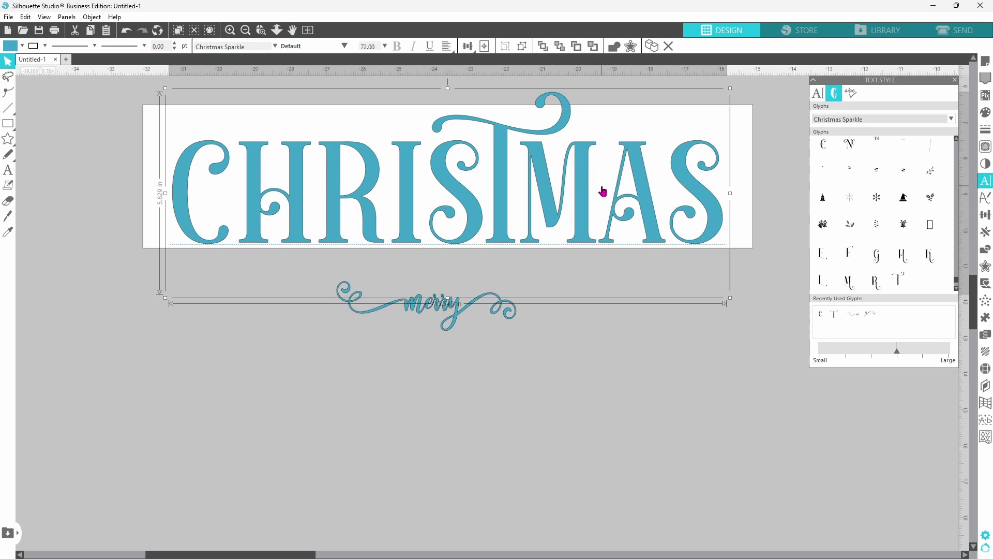
pyautogui.scroll(2, 602, 189)
pyautogui.scroll(2, 609, 194)
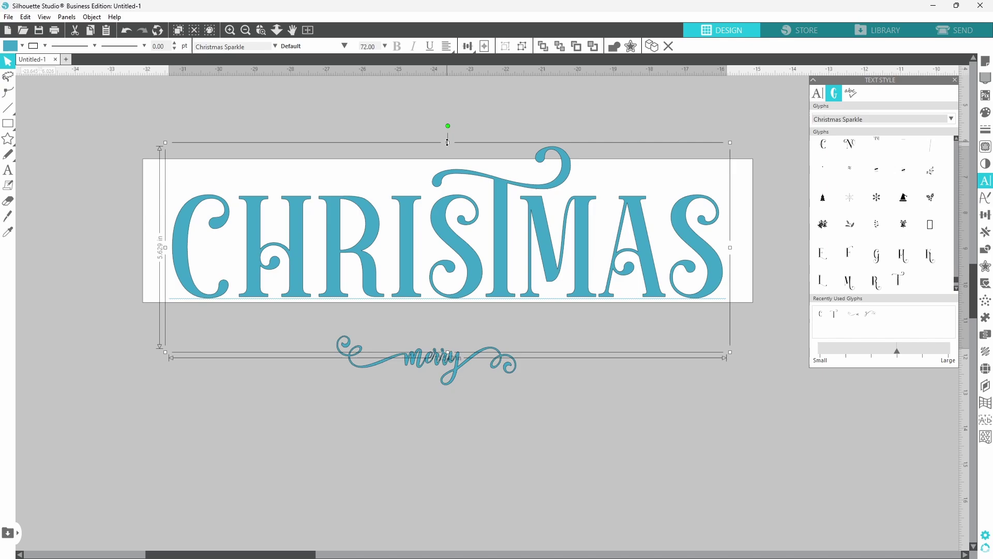
pyautogui.moveTo(448, 147); pyautogui.dragTo(448, 187)
pyautogui.moveTo(499, 237); pyautogui.dragTo(497, 227)
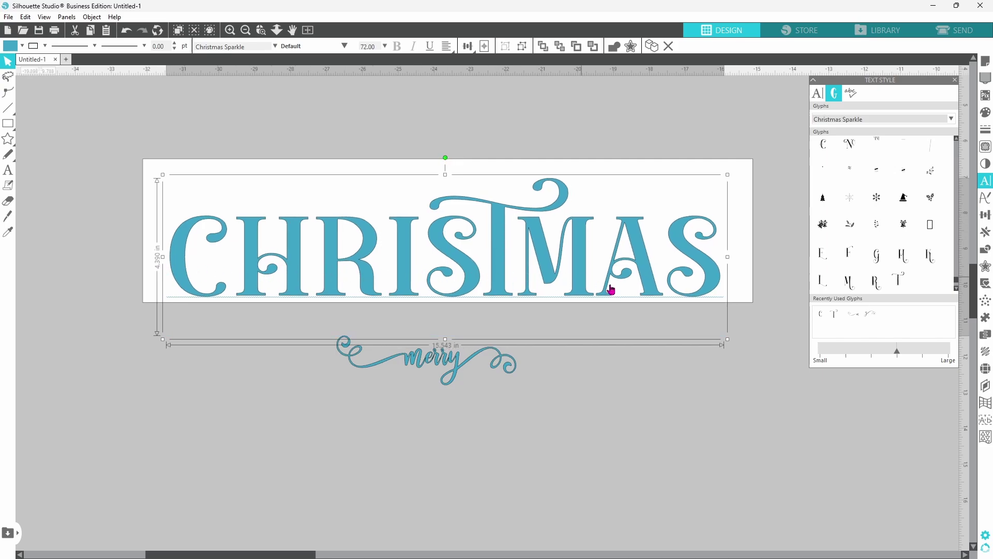
pyautogui.moveTo(457, 381); pyautogui.dragTo(293, 207)
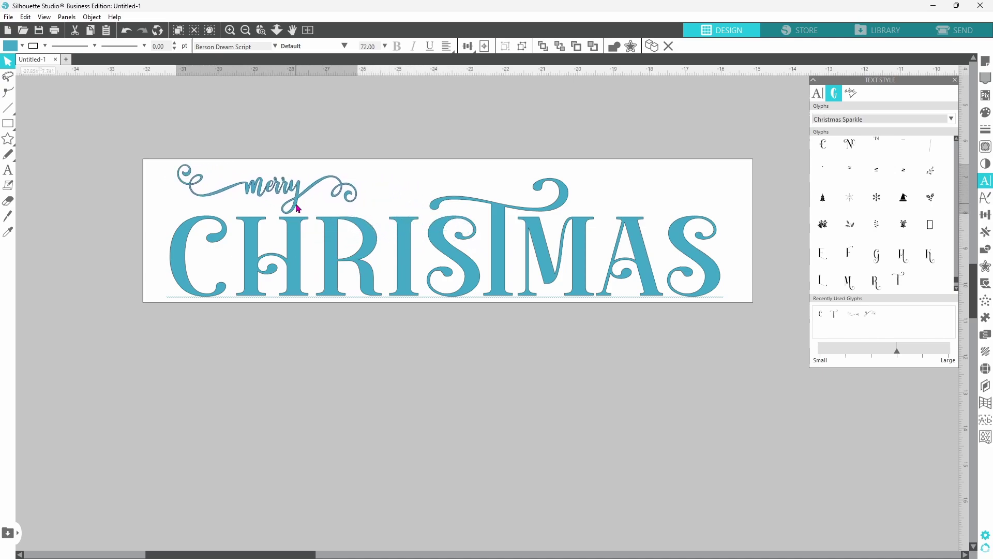
# Step: Widen 'merry' to about 6.9 in and fine-tune it above CHRISTMAS's left end
pyautogui.click(297, 209)
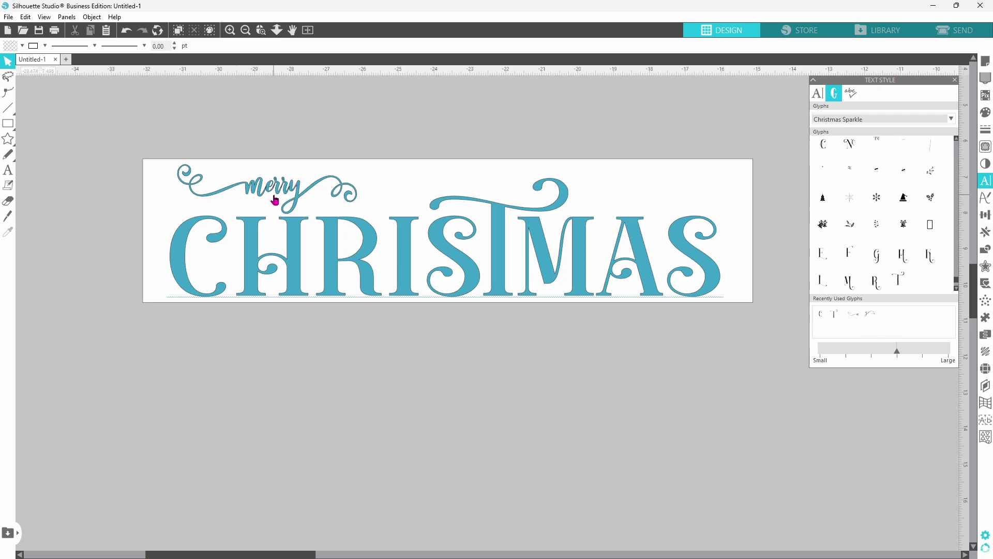
pyautogui.click(298, 200)
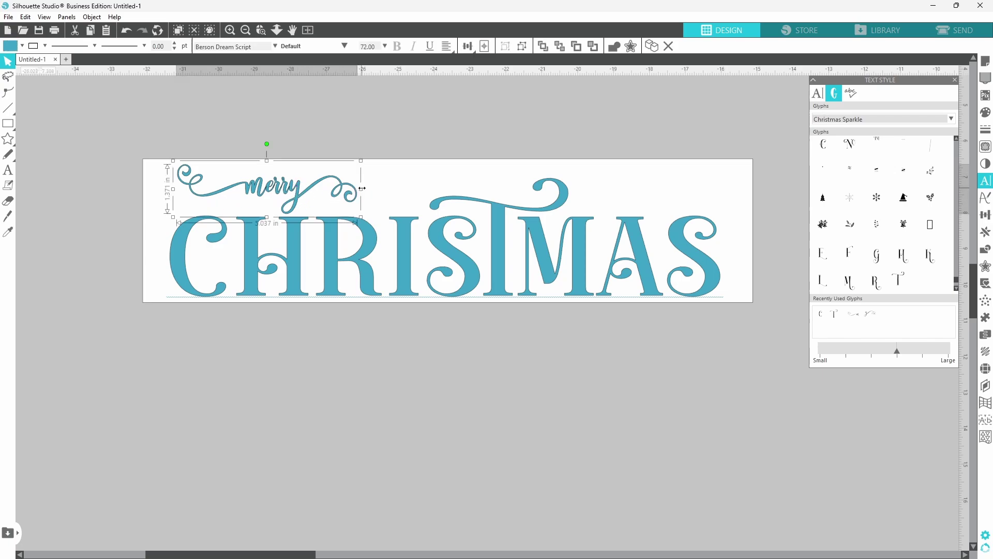
pyautogui.moveTo(362, 188); pyautogui.dragTo(427, 190)
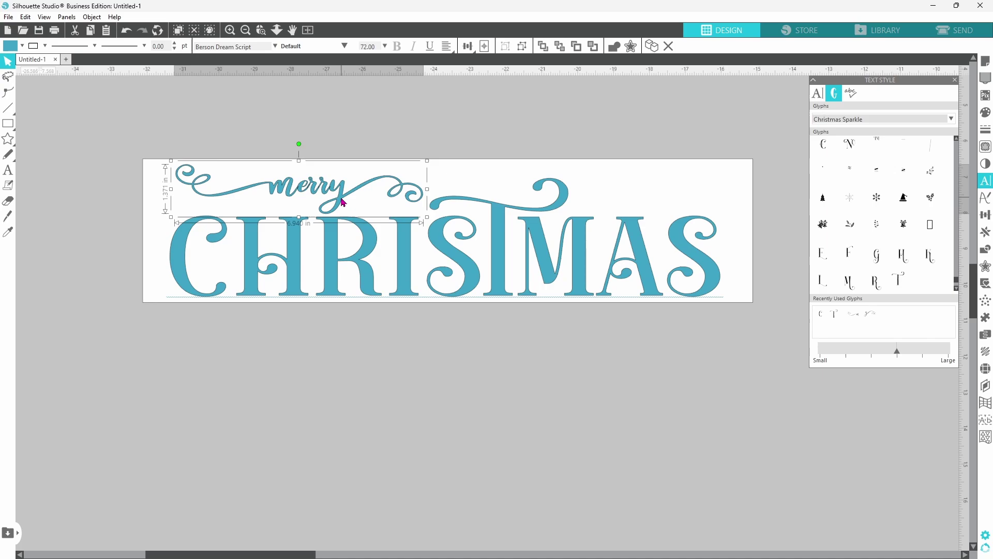
pyautogui.moveTo(343, 202); pyautogui.dragTo(324, 206)
pyautogui.moveTo(346, 266); pyautogui.dragTo(362, 266)
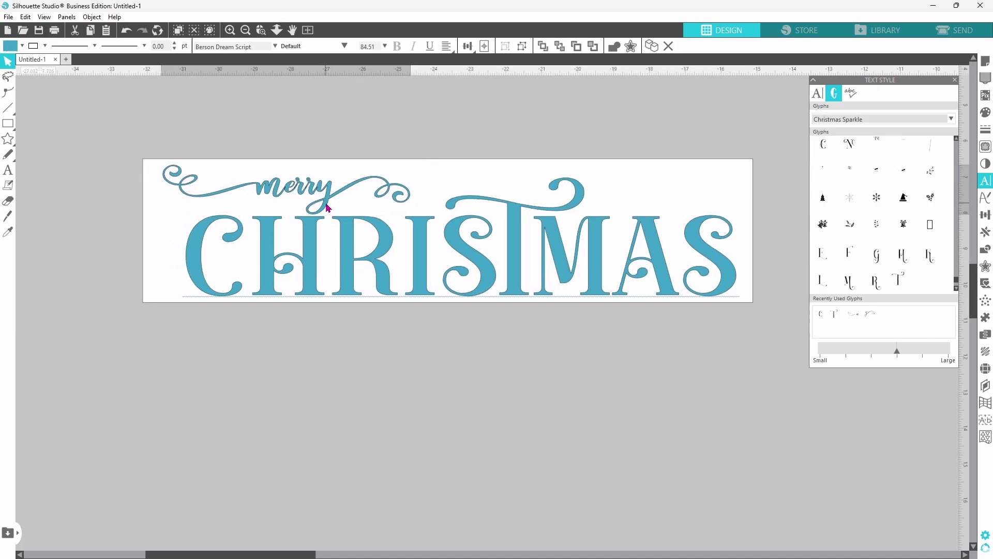
pyautogui.moveTo(327, 207); pyautogui.dragTo(332, 207)
pyautogui.click(339, 391)
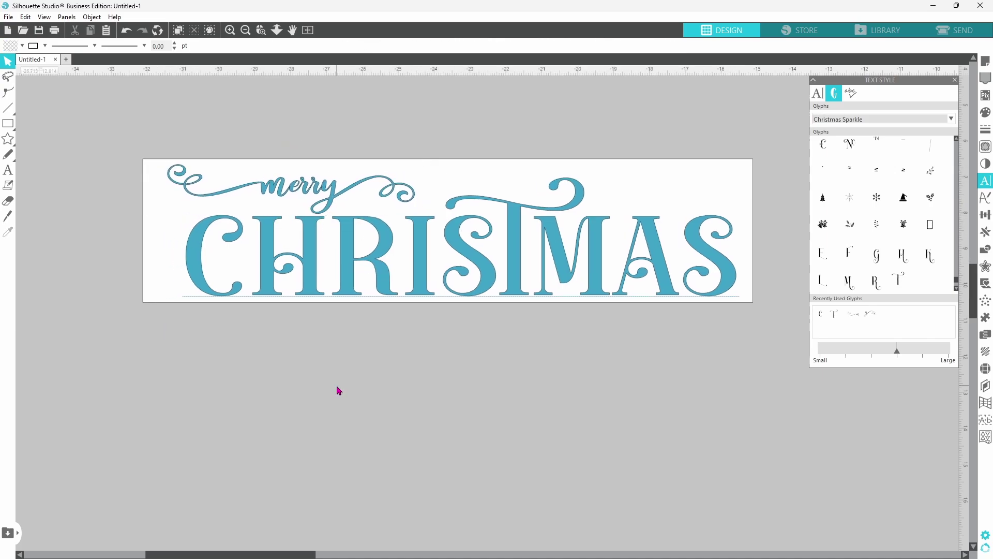
pyautogui.click(333, 202)
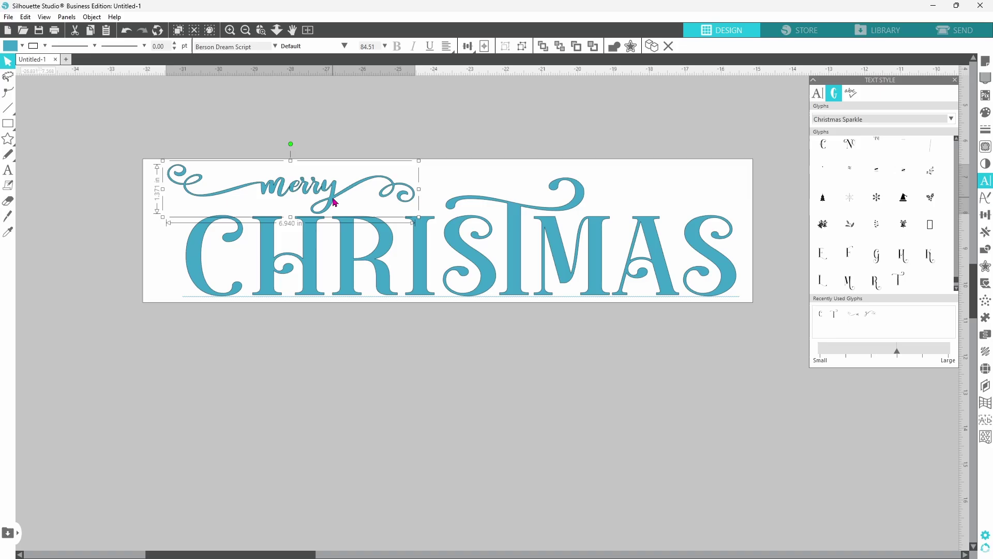
# Step: Fill both 'merry' and CHRISTMAS with dark red
pyautogui.keyDown('shift'); pyautogui.click(347, 255); pyautogui.keyUp('shift')
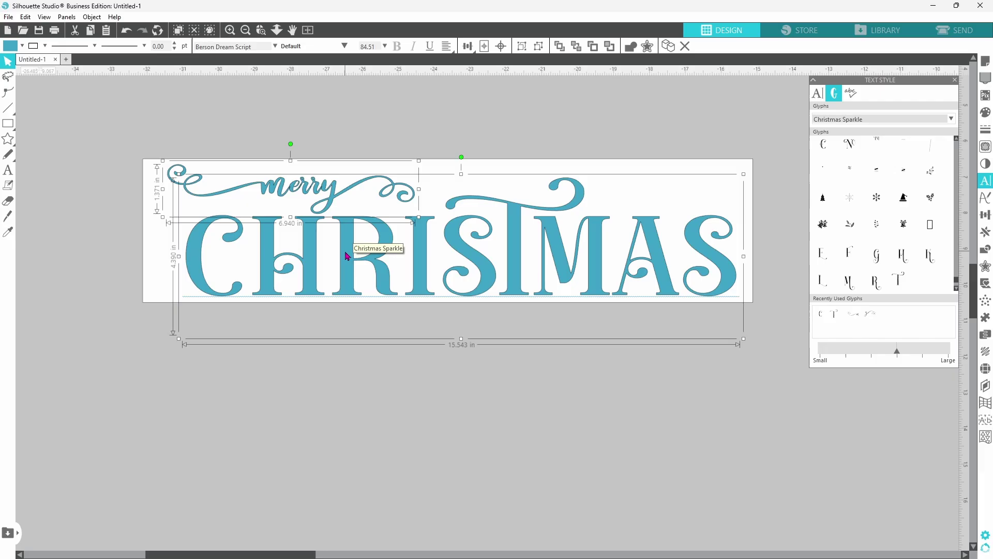
pyautogui.click(22, 47)
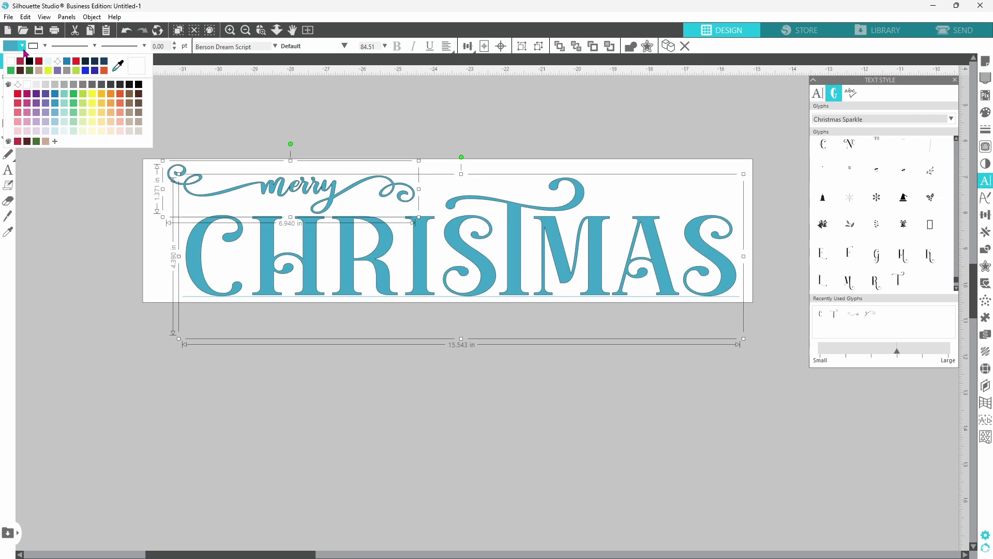
pyautogui.click(40, 62)
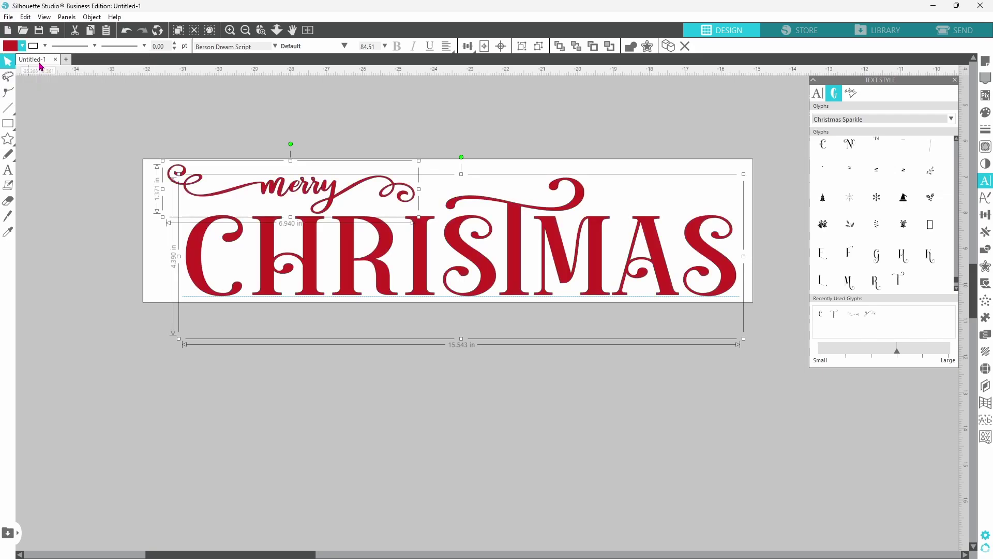
pyautogui.click(280, 404)
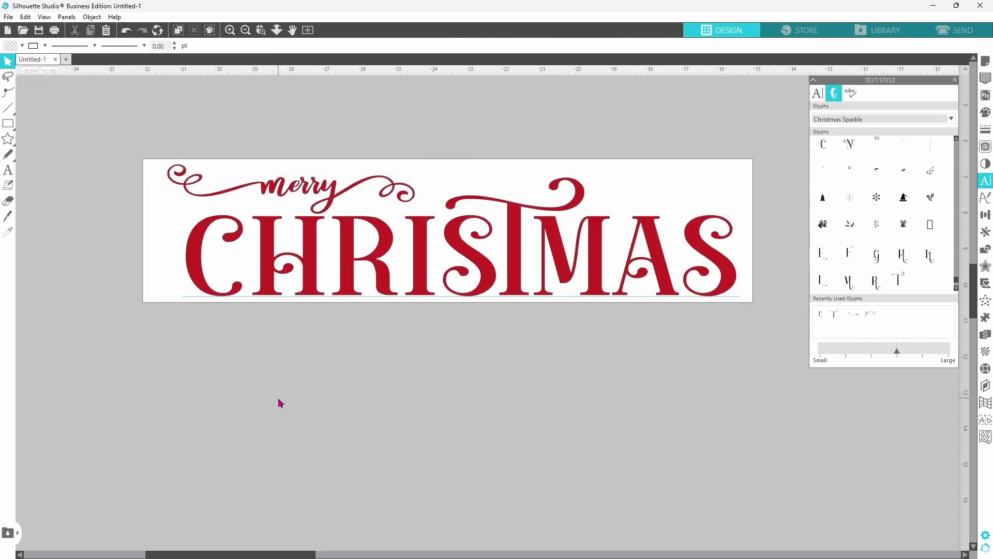
# Step: Delete the white background rectangle and group 'merry' with CHRISTMAS
pyautogui.rightClick(716, 177)
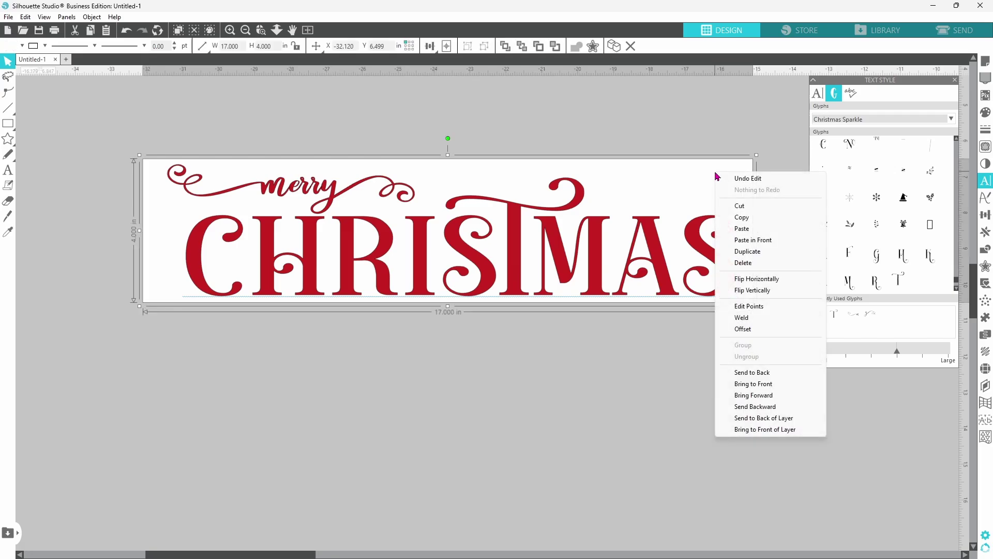
pyautogui.click(743, 262)
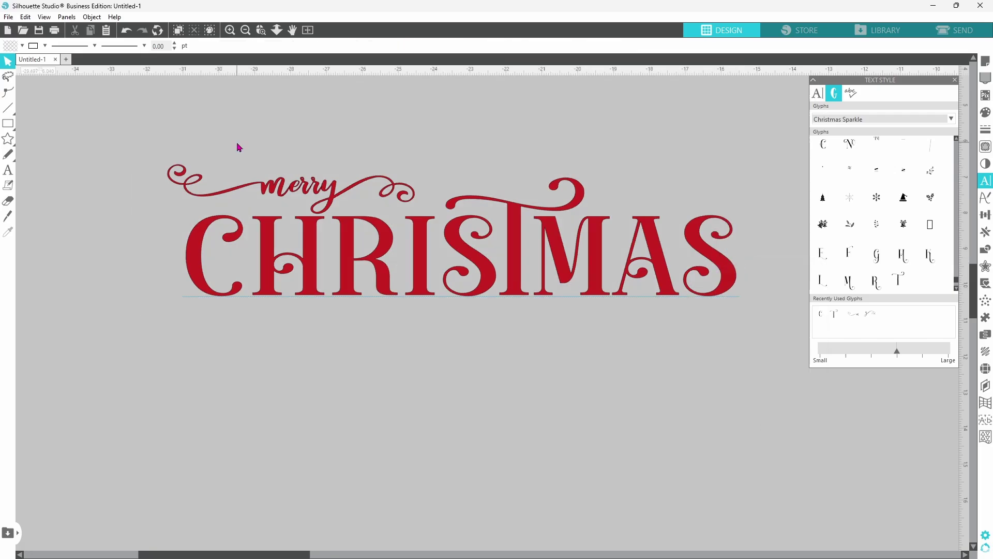
pyautogui.hotkey('ctrl', 'a')
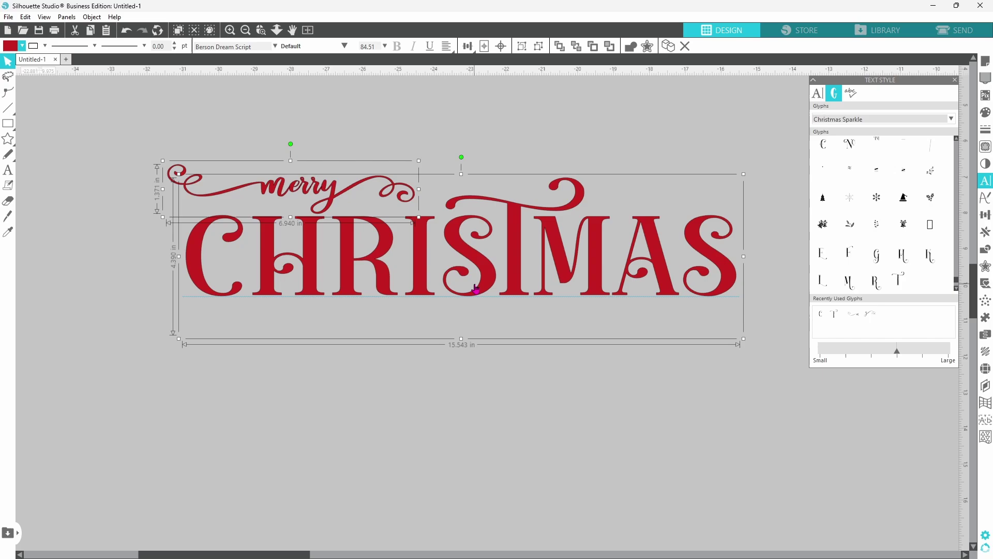
pyautogui.rightClick(475, 288)
pyautogui.click(507, 432)
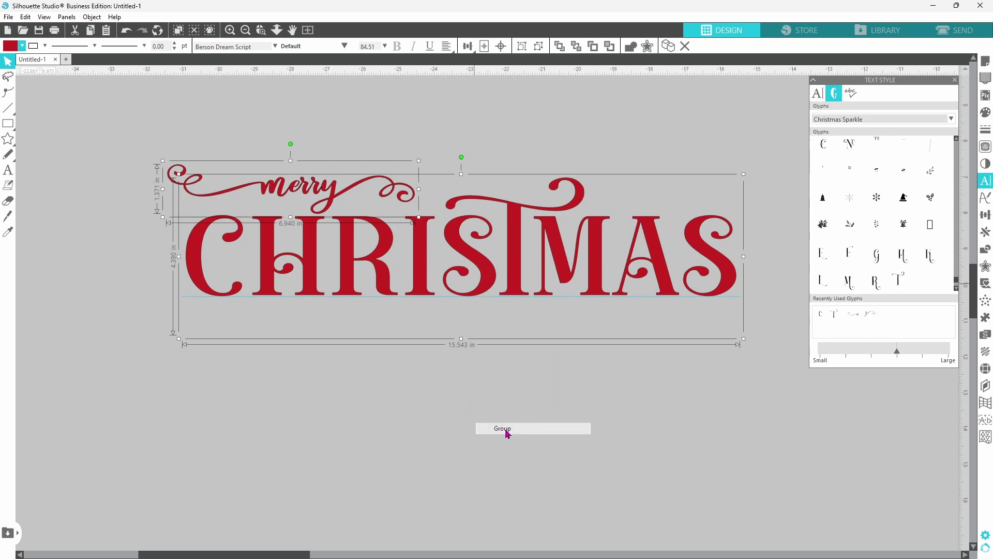
# Step: Drag the grouped 'merry CHRISTMAS' onto the 12 × 24 mat and zoom to fit the page
pyautogui.moveTo(302, 556); pyautogui.dragTo(469, 555)
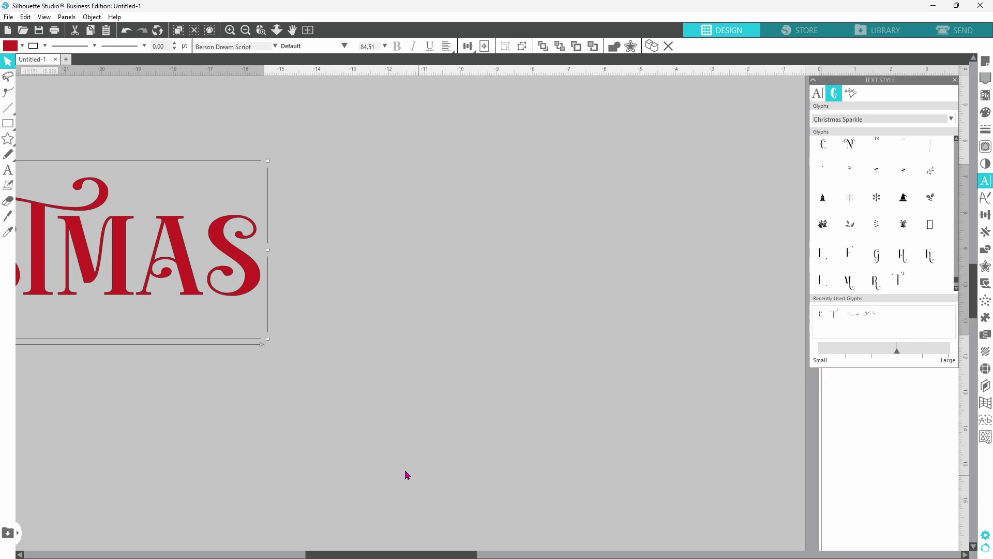
pyautogui.hscroll(-10, 276, 303)
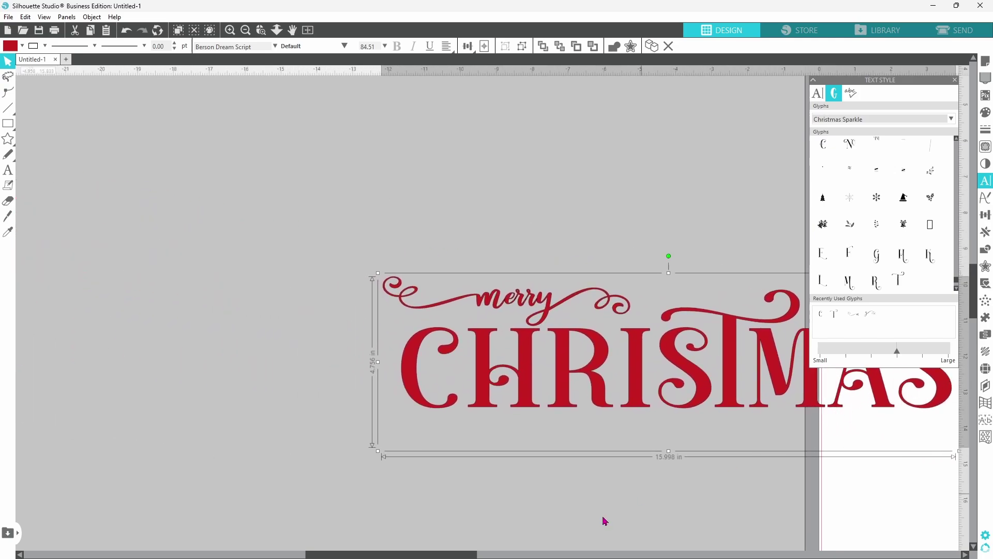
pyautogui.hscroll(7, 457, 482)
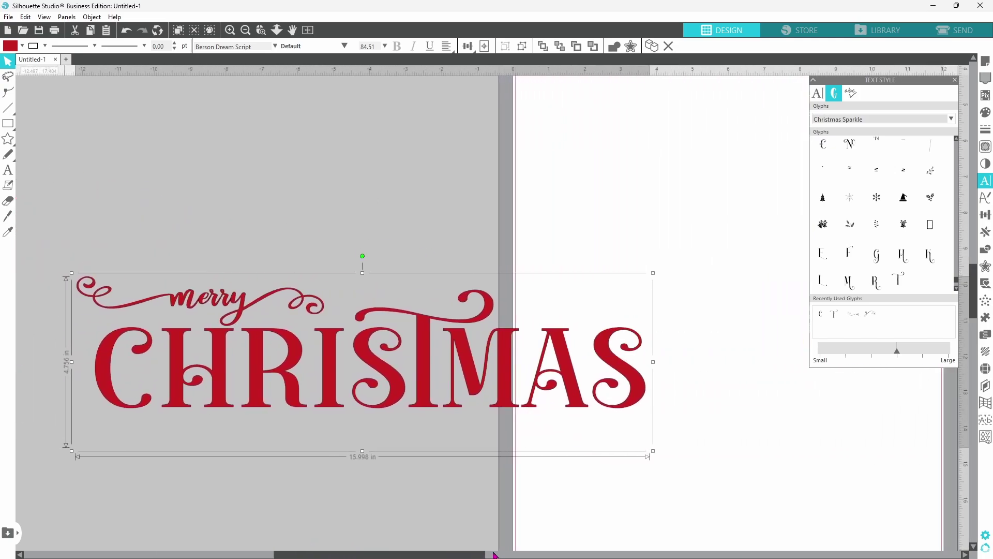
pyautogui.moveTo(385, 404); pyautogui.dragTo(679, 410)
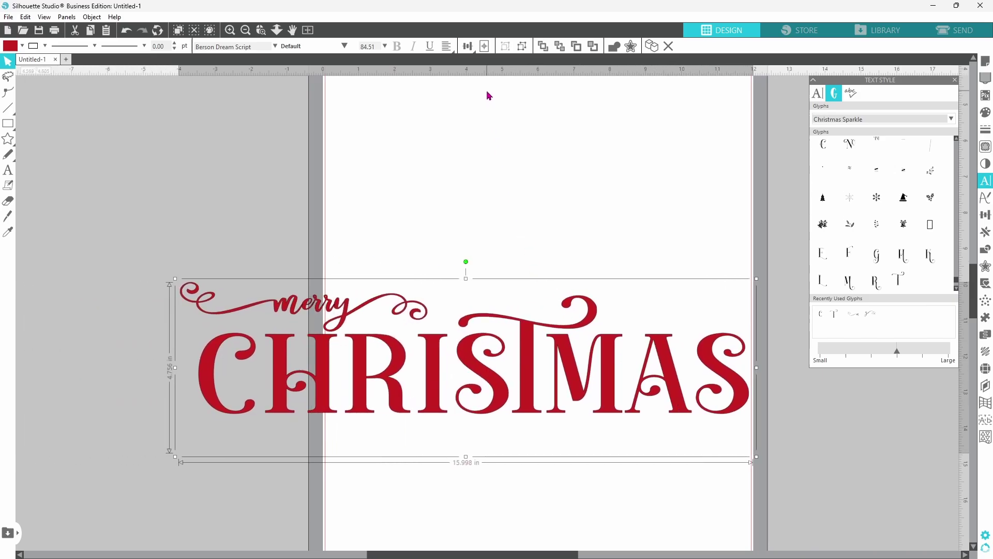
pyautogui.click(307, 30)
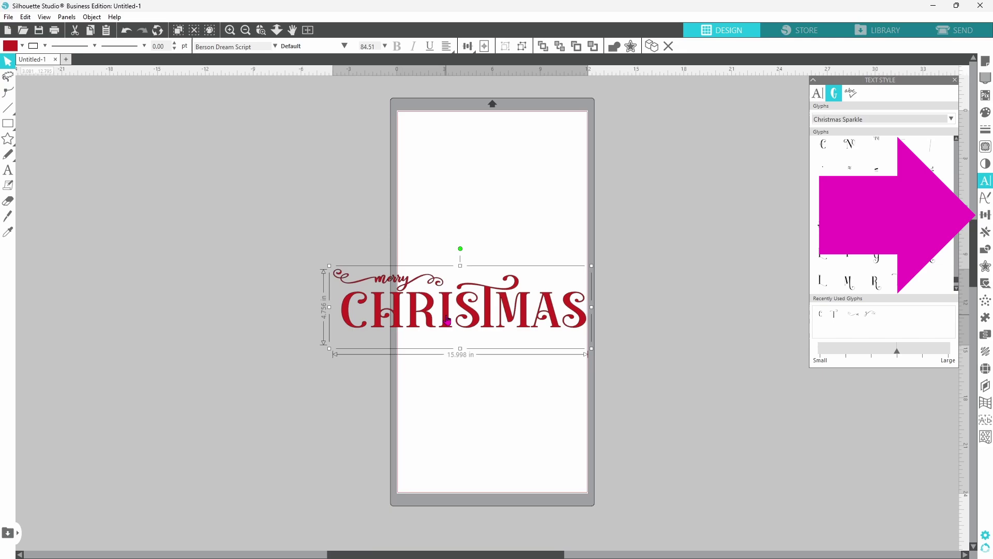
# Step: Rotate the grouped 'merry CHRISTMAS' lettering to 90° and move it to the mat's top-left corner
pyautogui.click(985, 215)
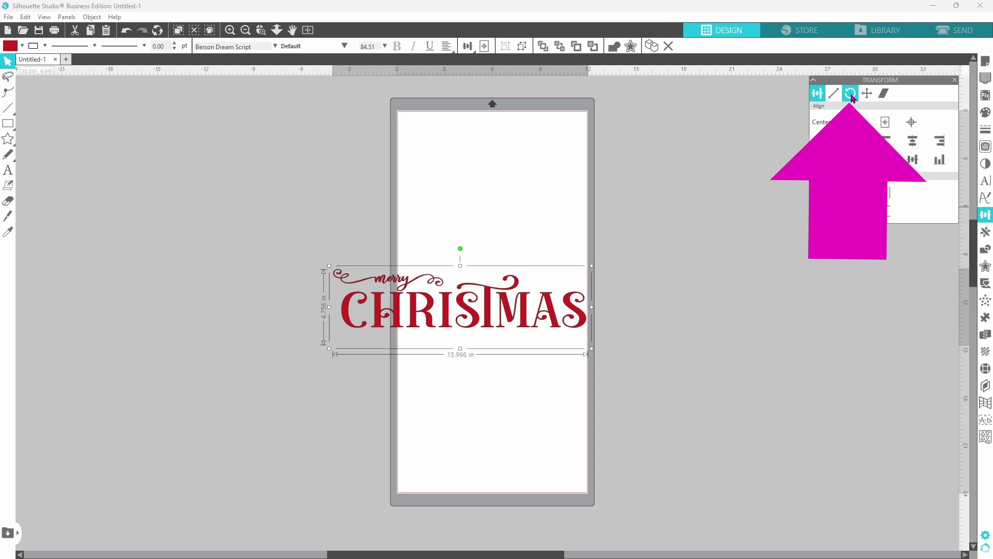
pyautogui.click(851, 96)
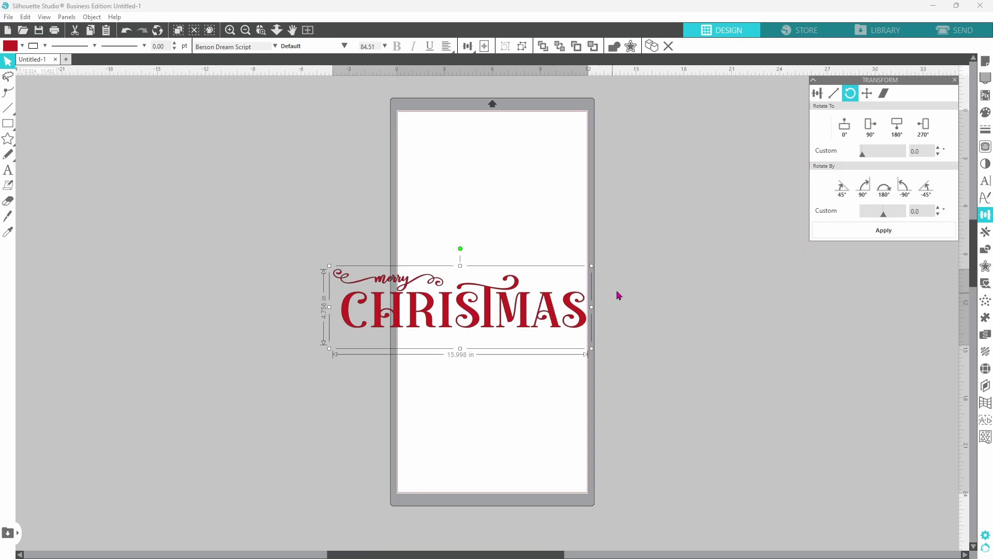
pyautogui.click(869, 133)
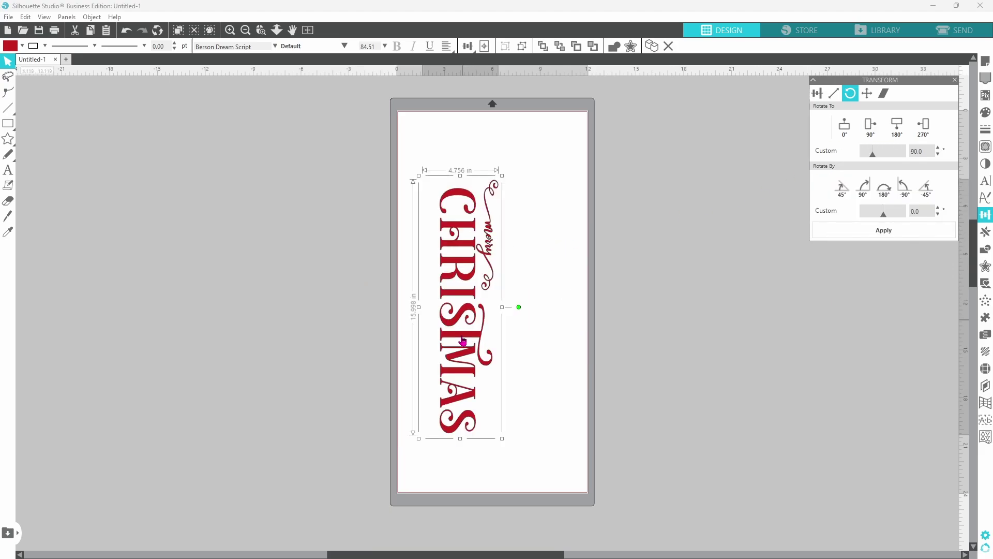
pyautogui.moveTo(474, 299); pyautogui.dragTo(440, 234)
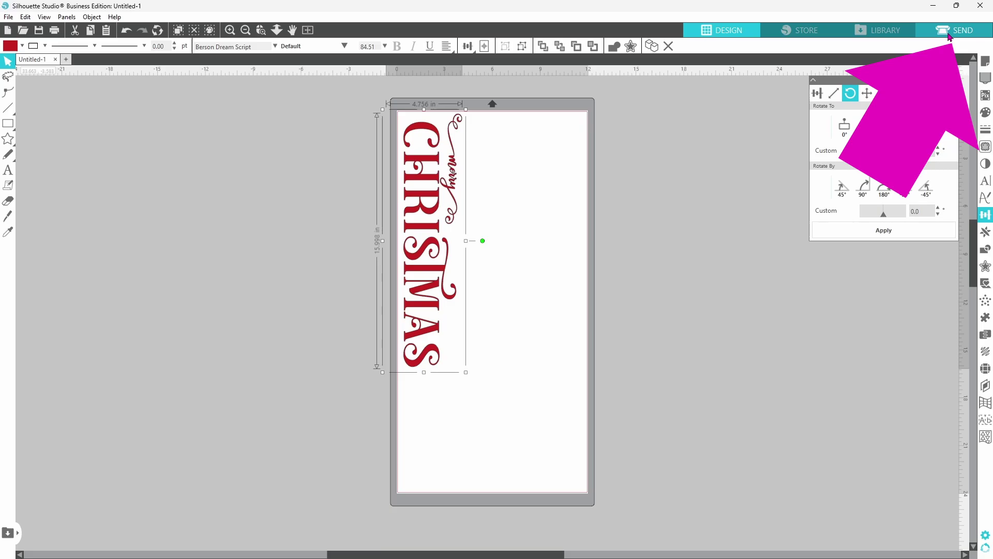
# Step: In the Send panel, set the cut material to Vinyl, Glitter
pyautogui.click(950, 35)
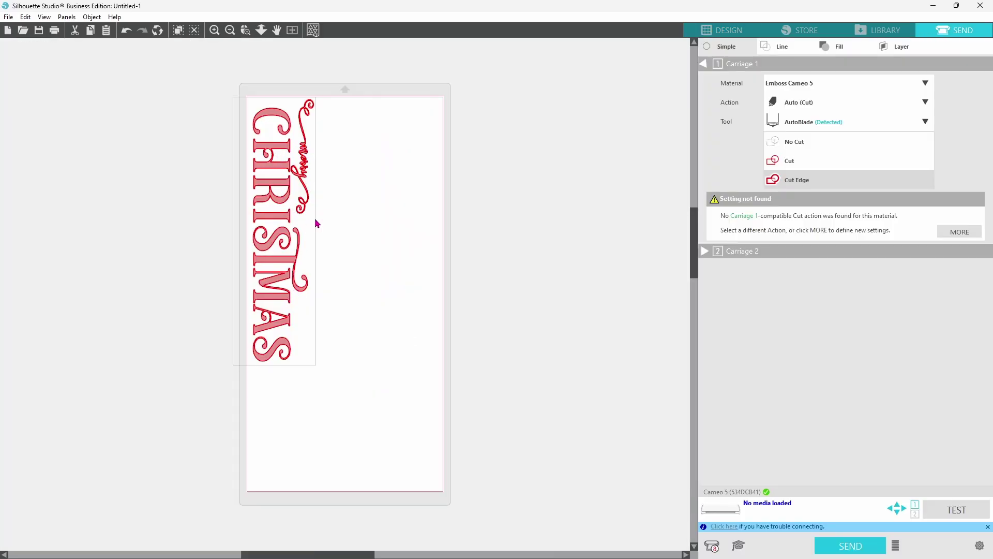
pyautogui.click(925, 85)
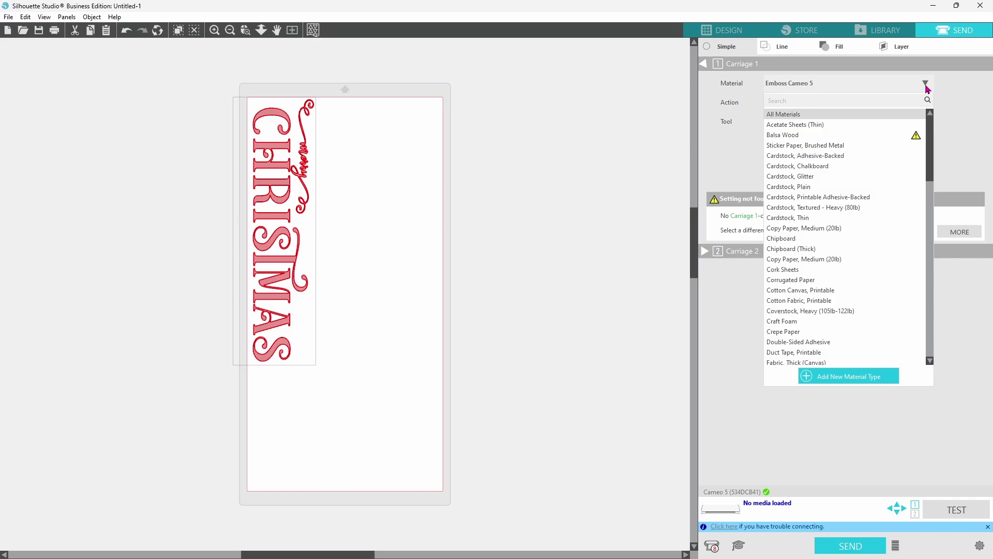
pyautogui.moveTo(930, 149); pyautogui.dragTo(938, 311)
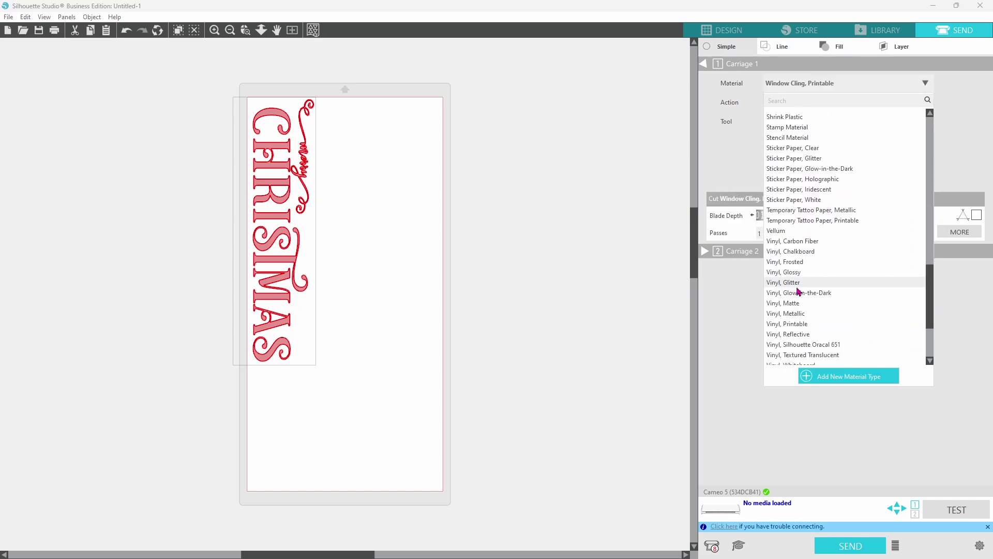
pyautogui.click(792, 282)
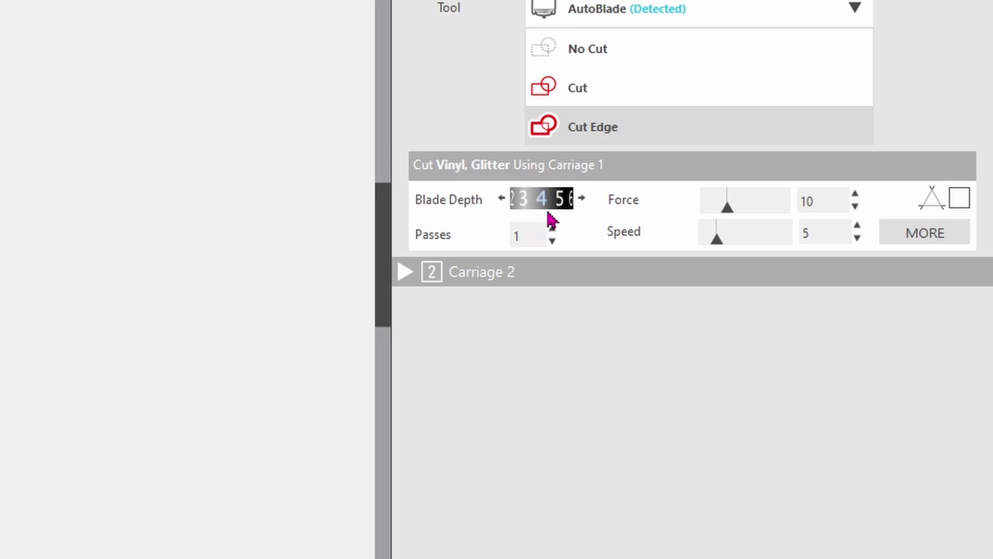